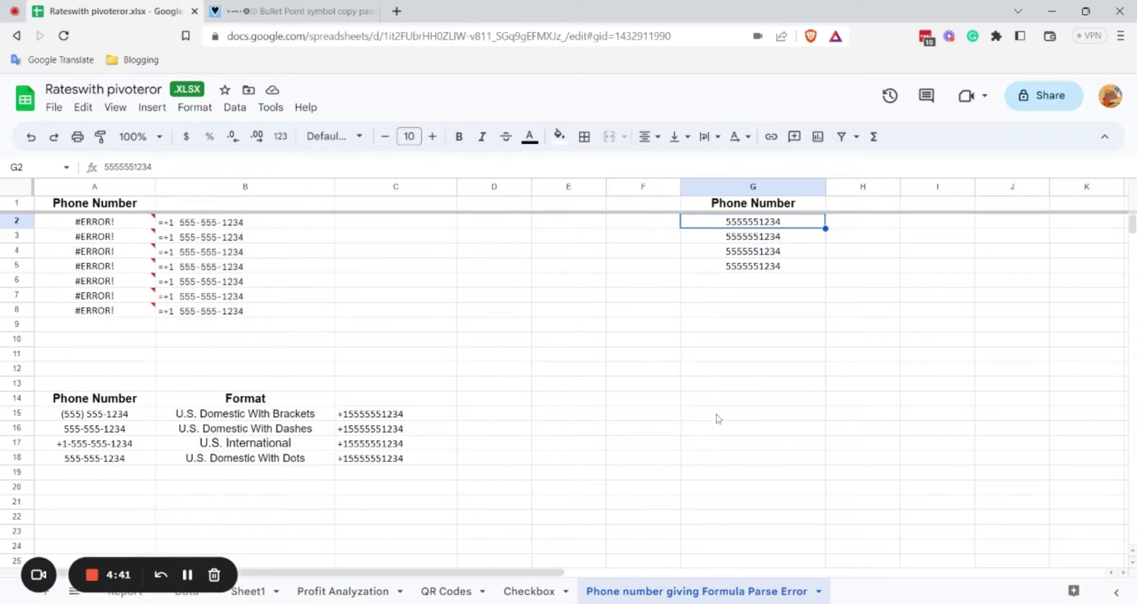
Review the sample phone number examples in column A, including the bracketed and dotted styles.
left_click(249, 416)
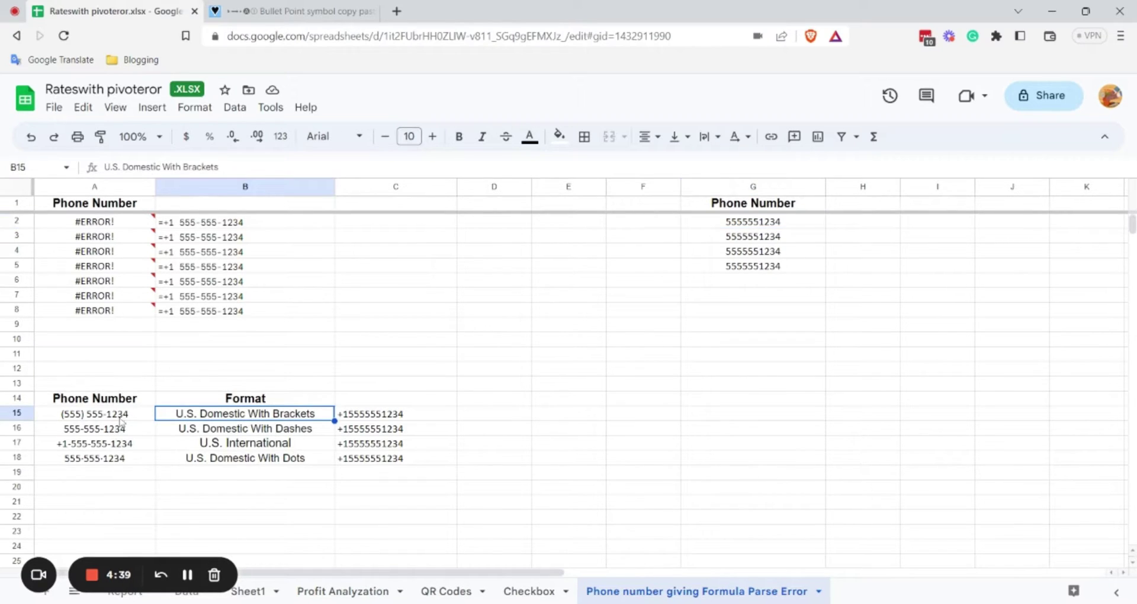
left_click(122, 420)
left_click(125, 431)
left_click(136, 445)
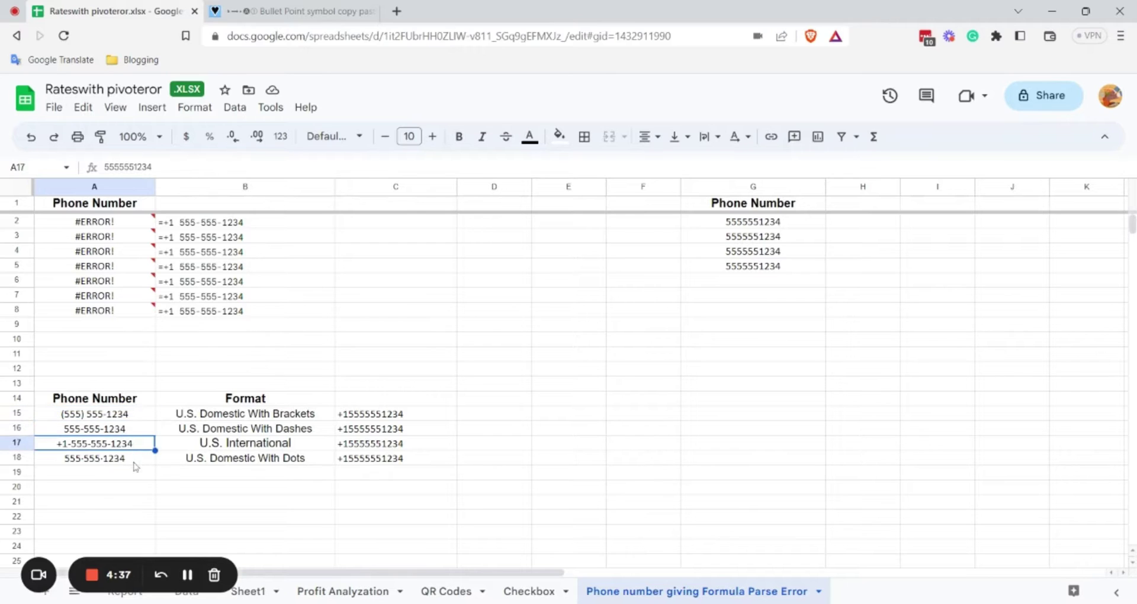
left_click(135, 459)
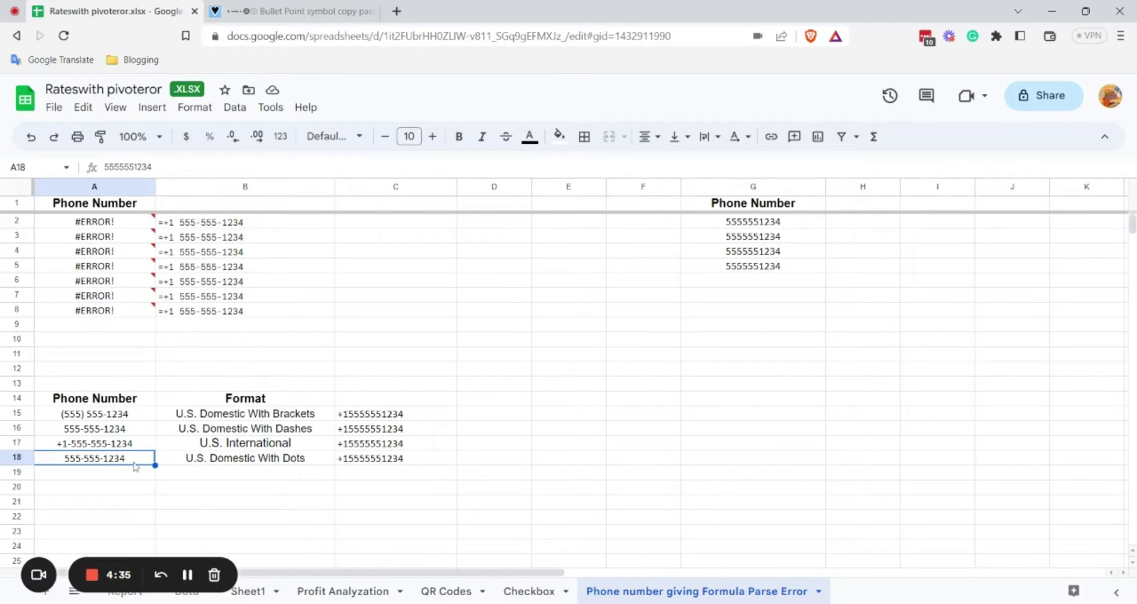
left_click(142, 417)
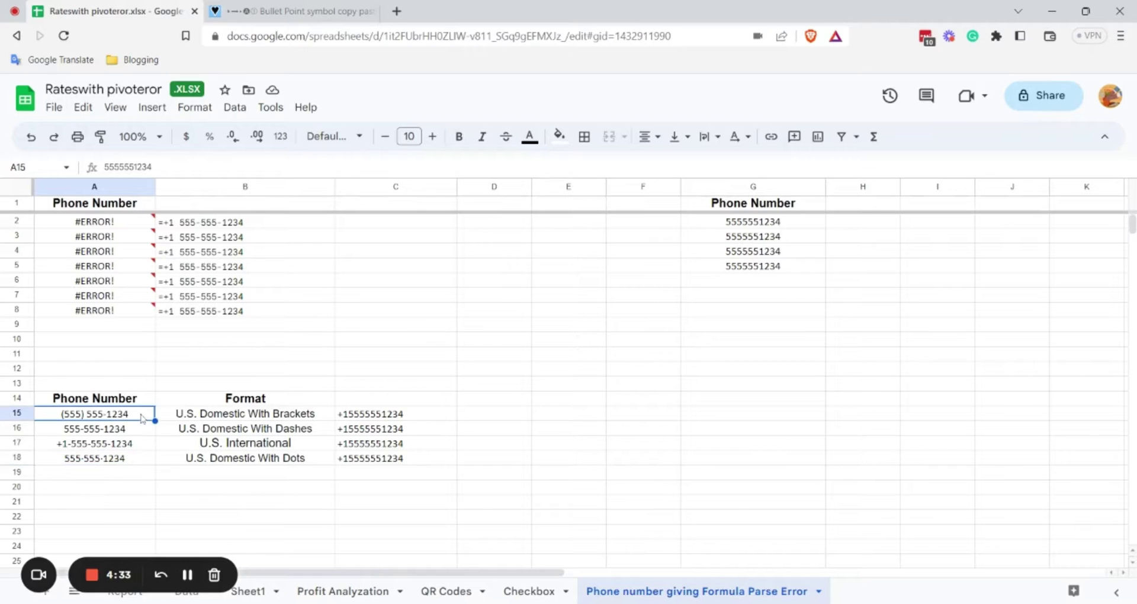
left_click(773, 224)
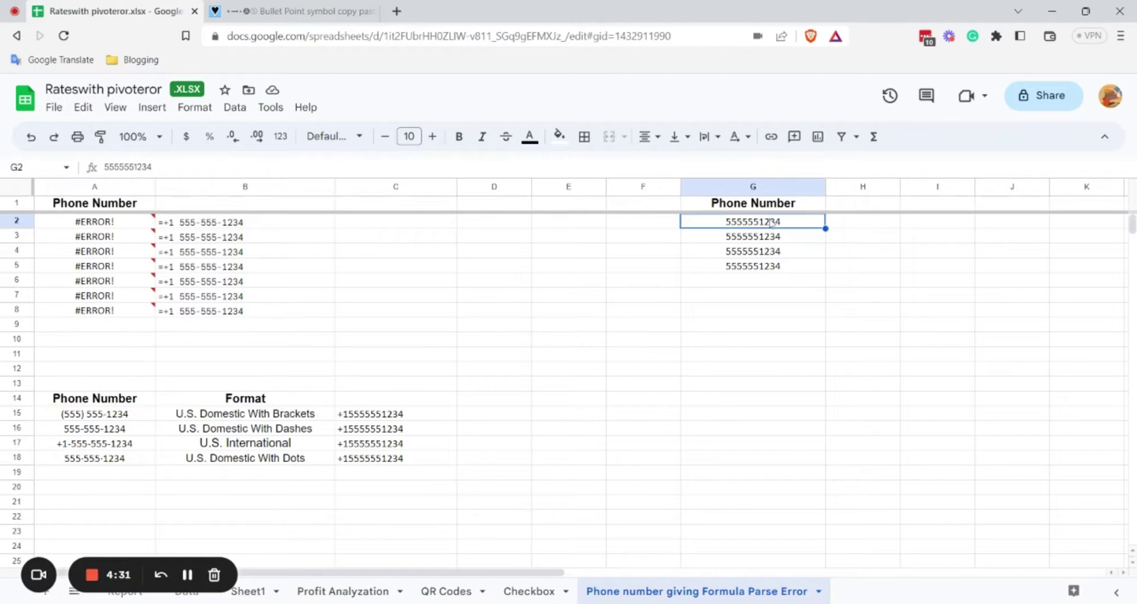
left_click(194, 111)
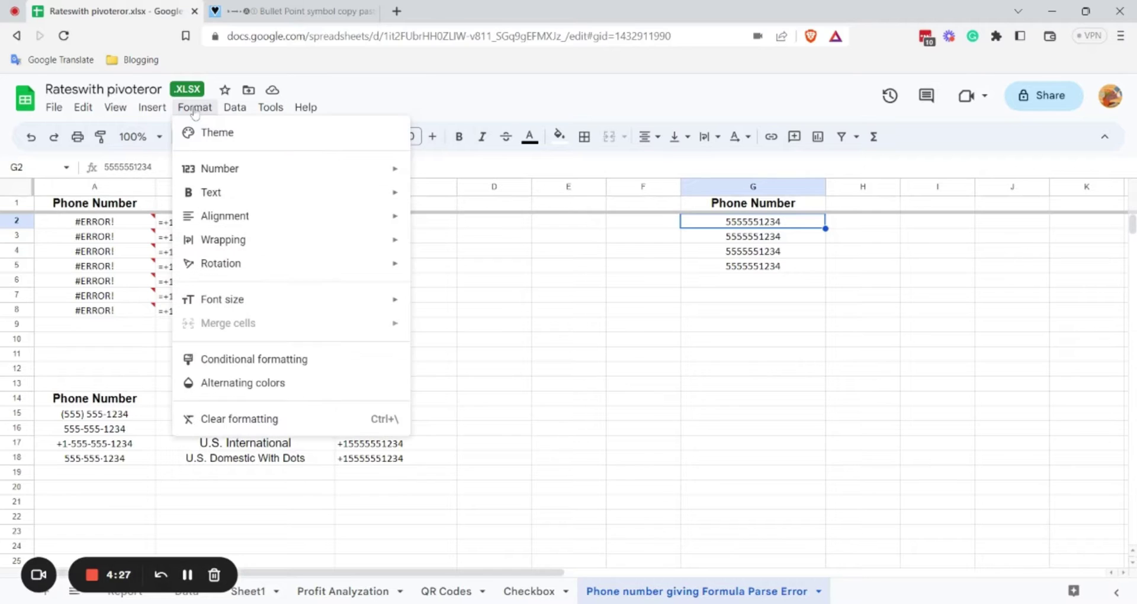
mouse_move(219, 174)
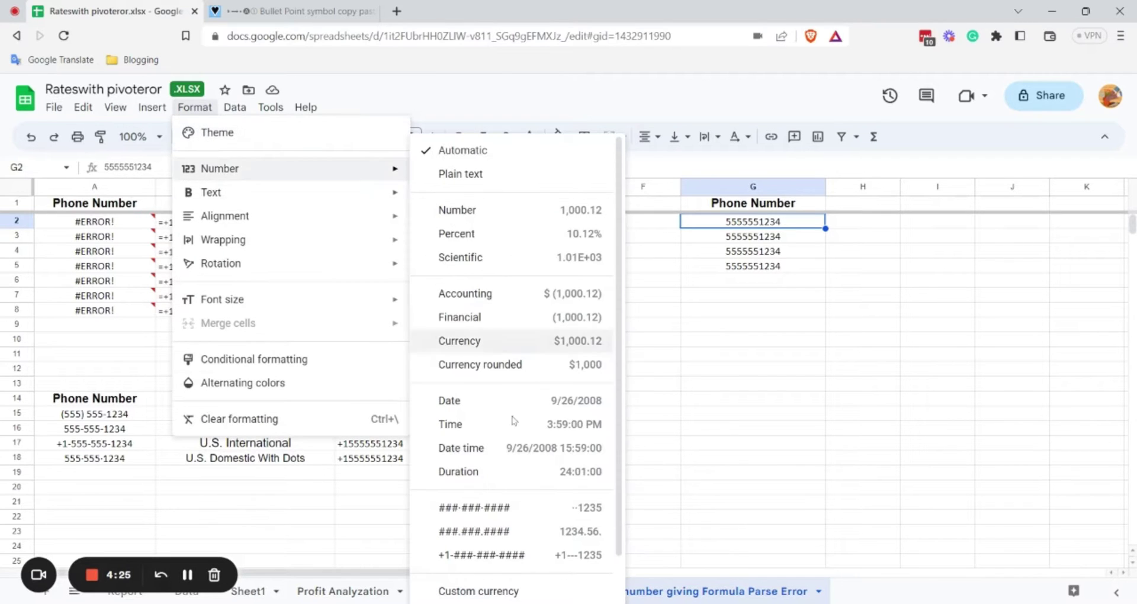
scroll(495, 510, "down", 1)
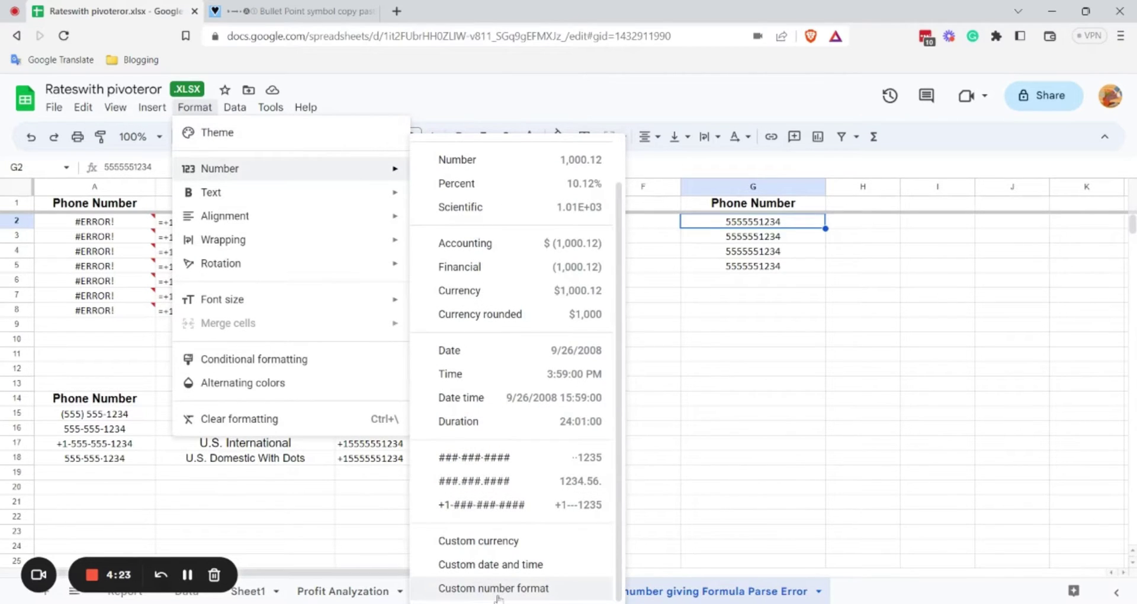
left_click(499, 597)
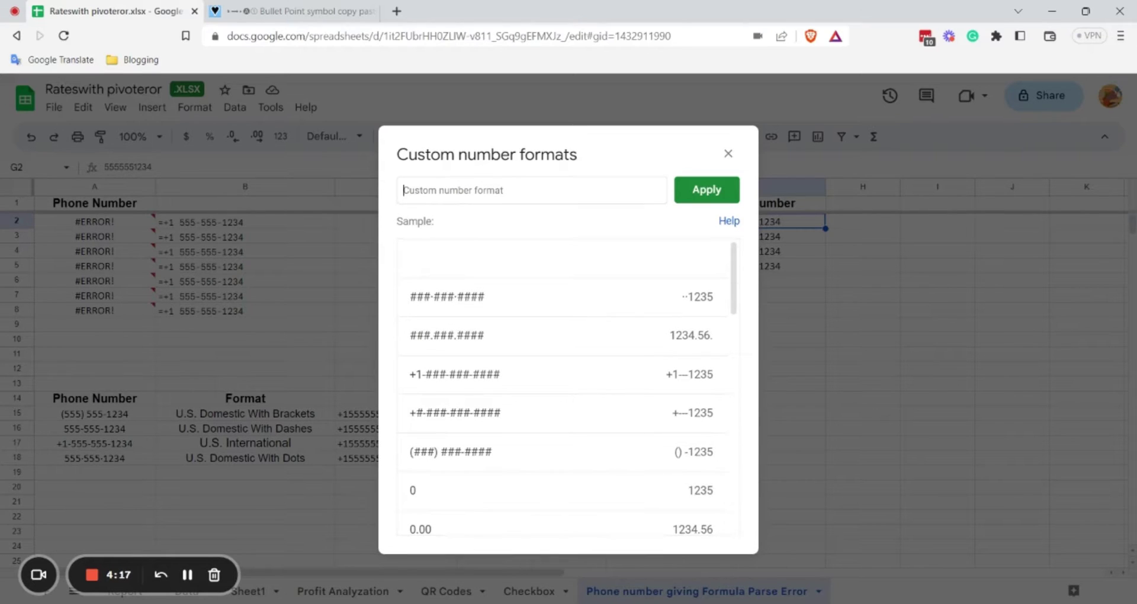
type("(###")
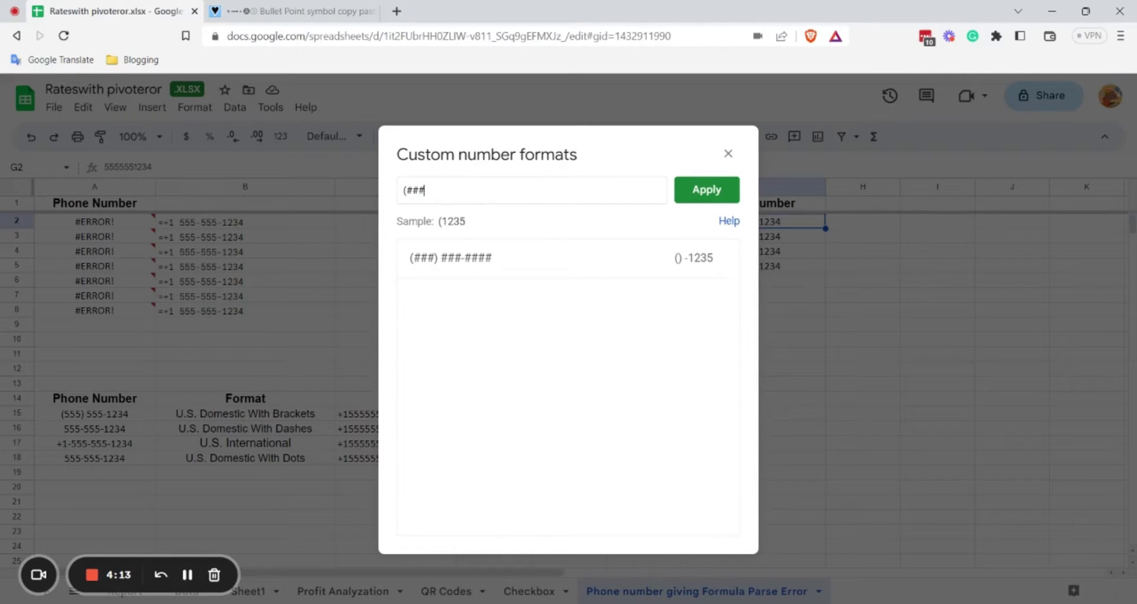
type(") ###")
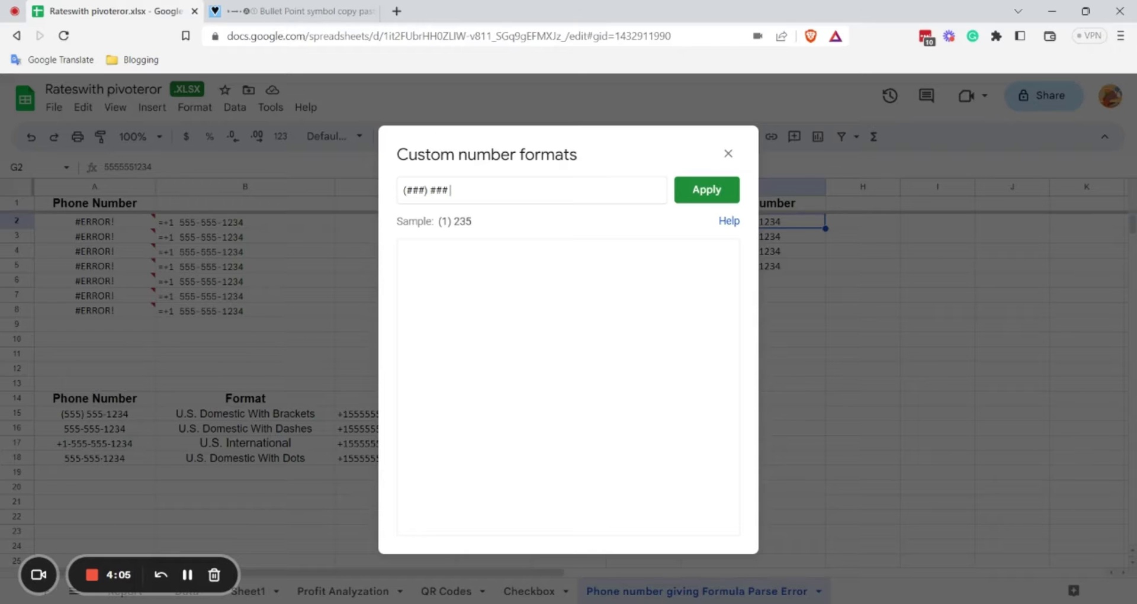
key("BackSpace")
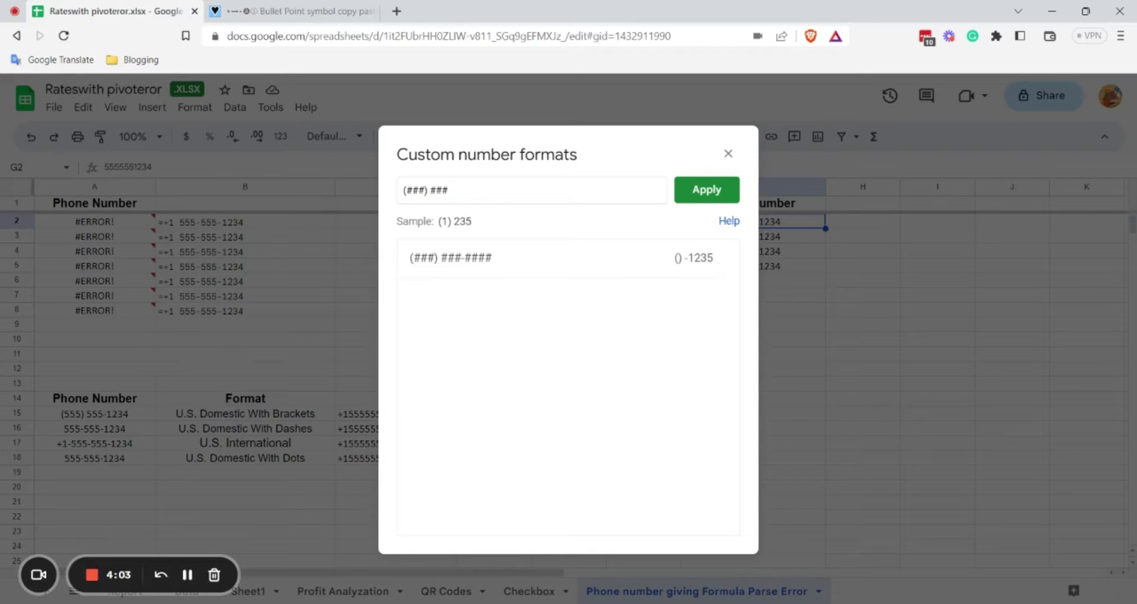
type("-####")
left_click(708, 196)
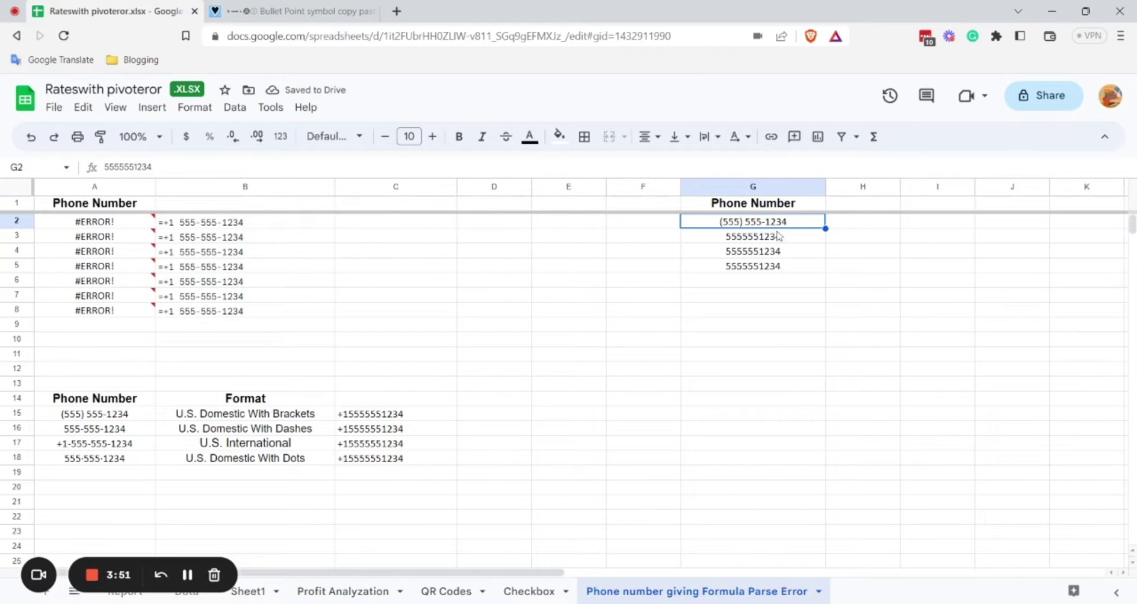
left_click(290, 432)
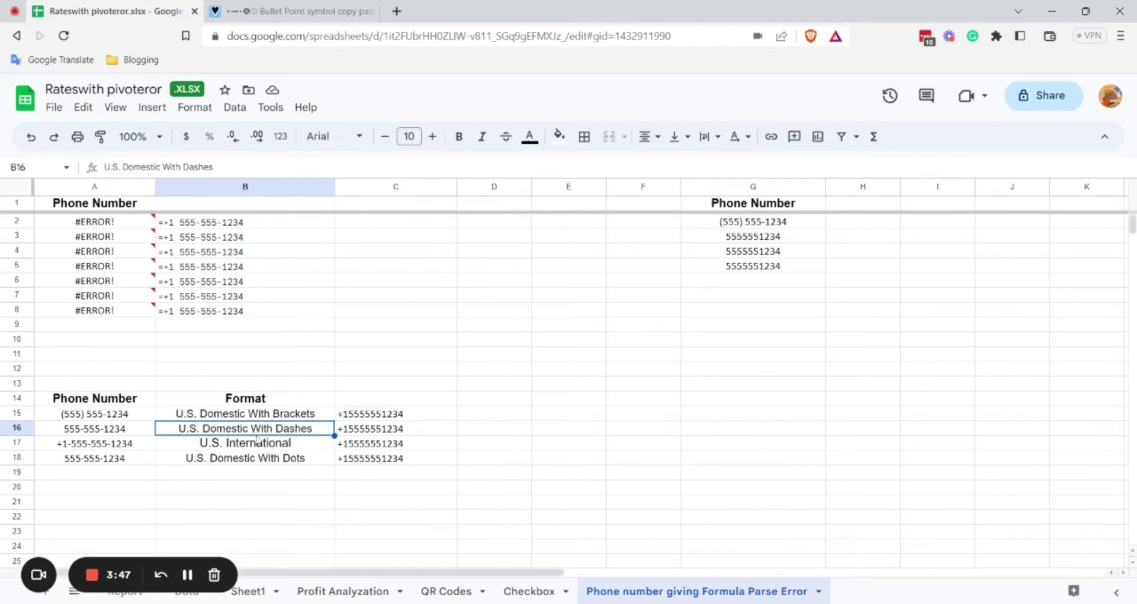
left_click(738, 242)
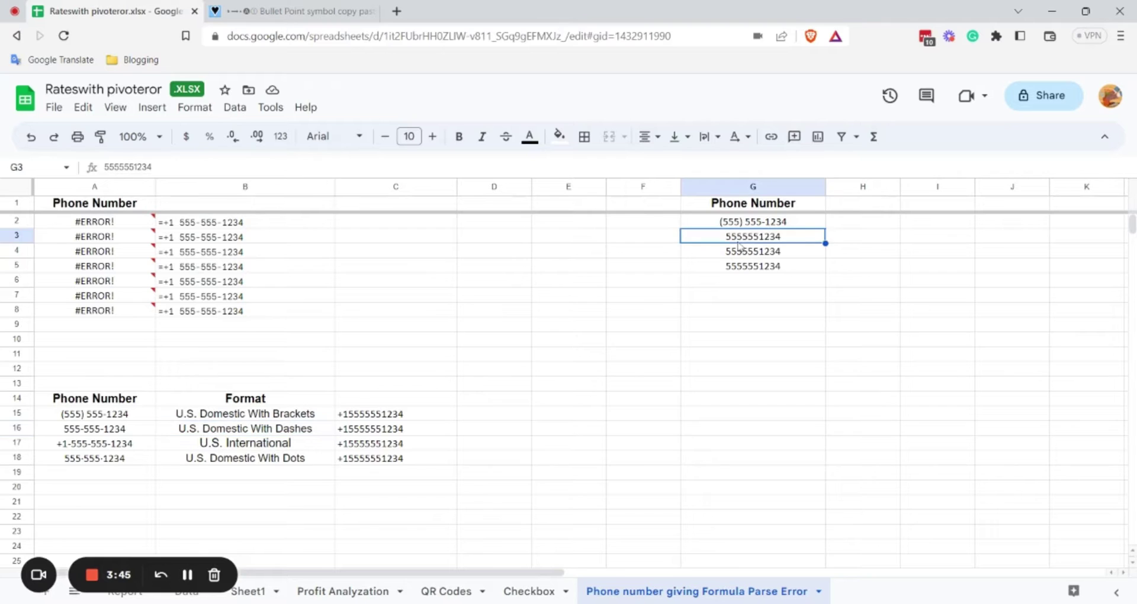
left_click(194, 107)
mouse_move(231, 169)
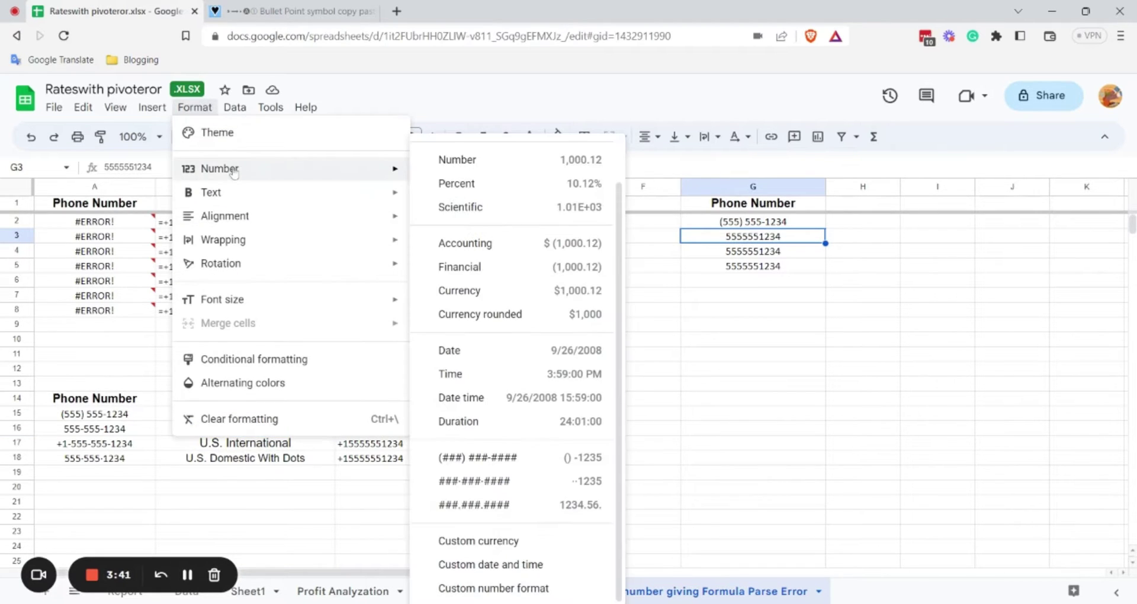
left_click(493, 589)
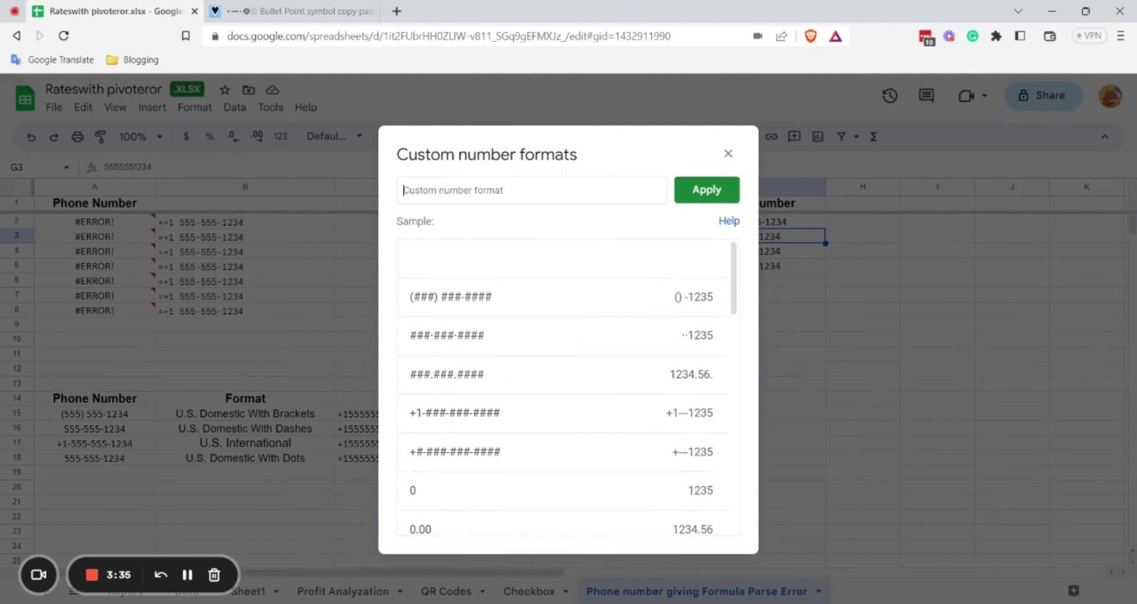
type("###")
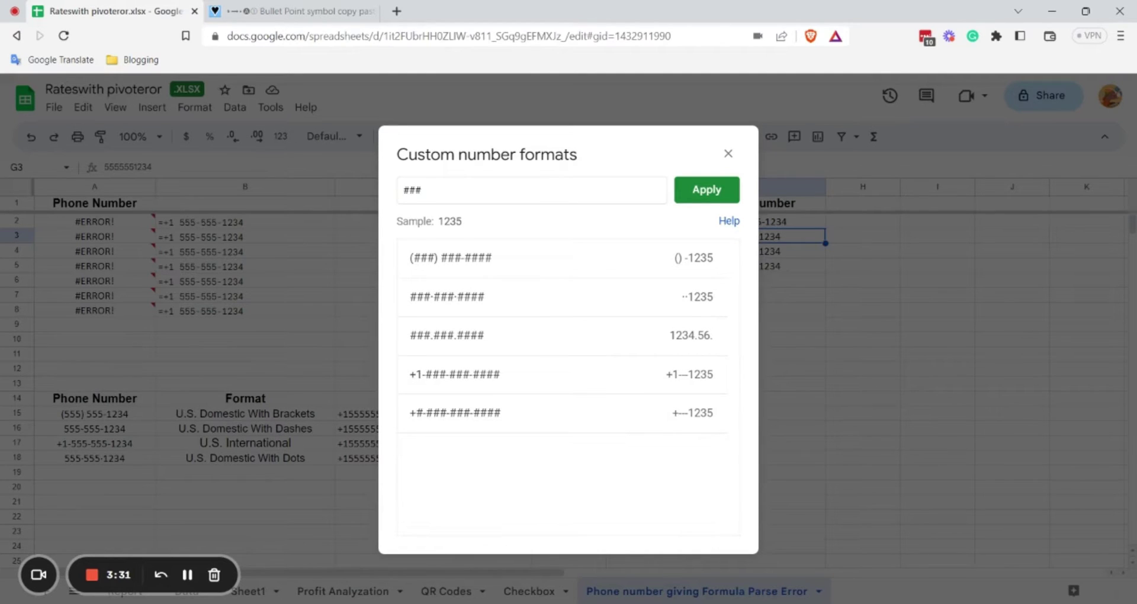
type("-")
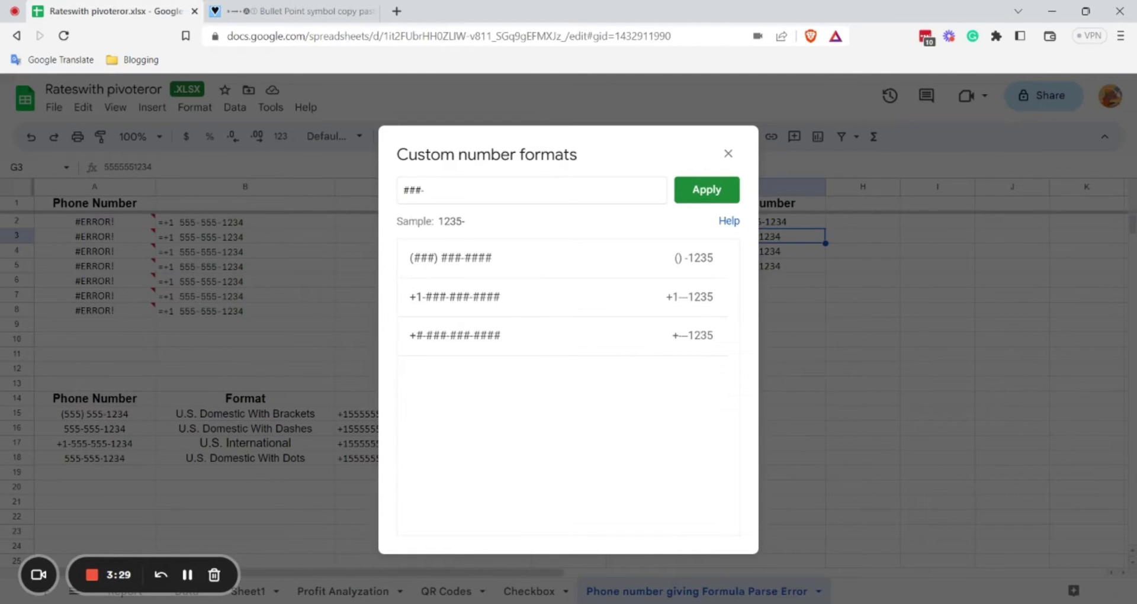
type("###-####")
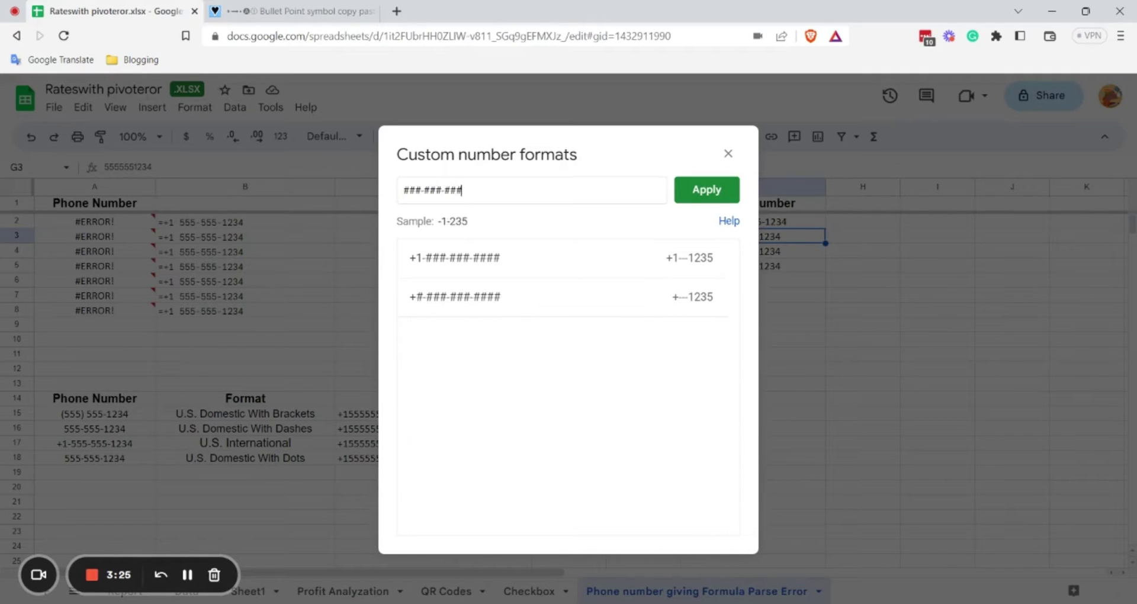
left_click(702, 190)
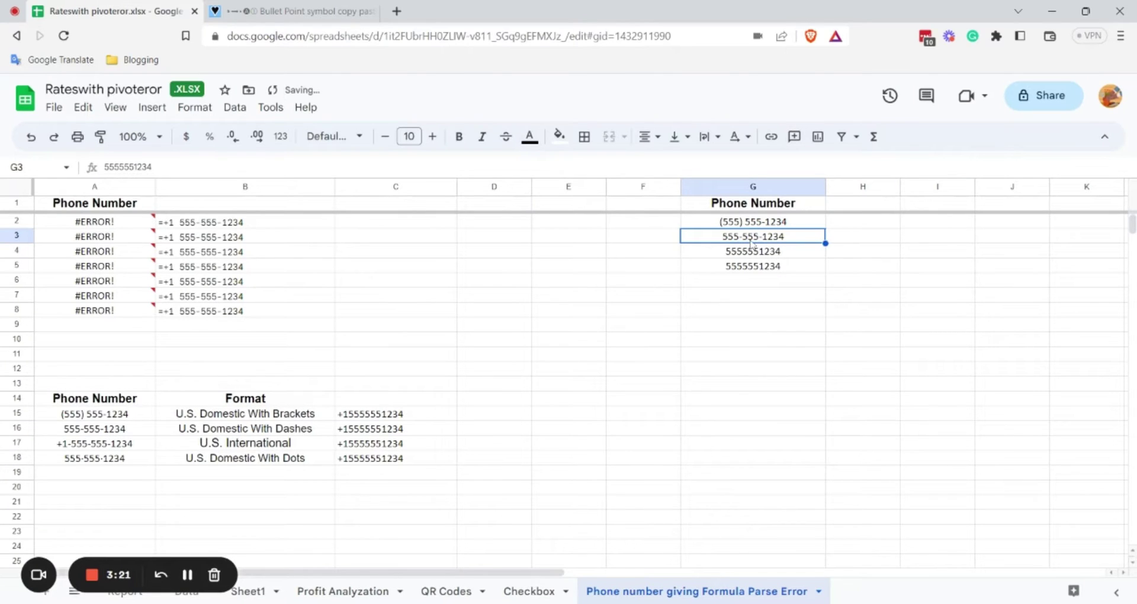
left_click(226, 445)
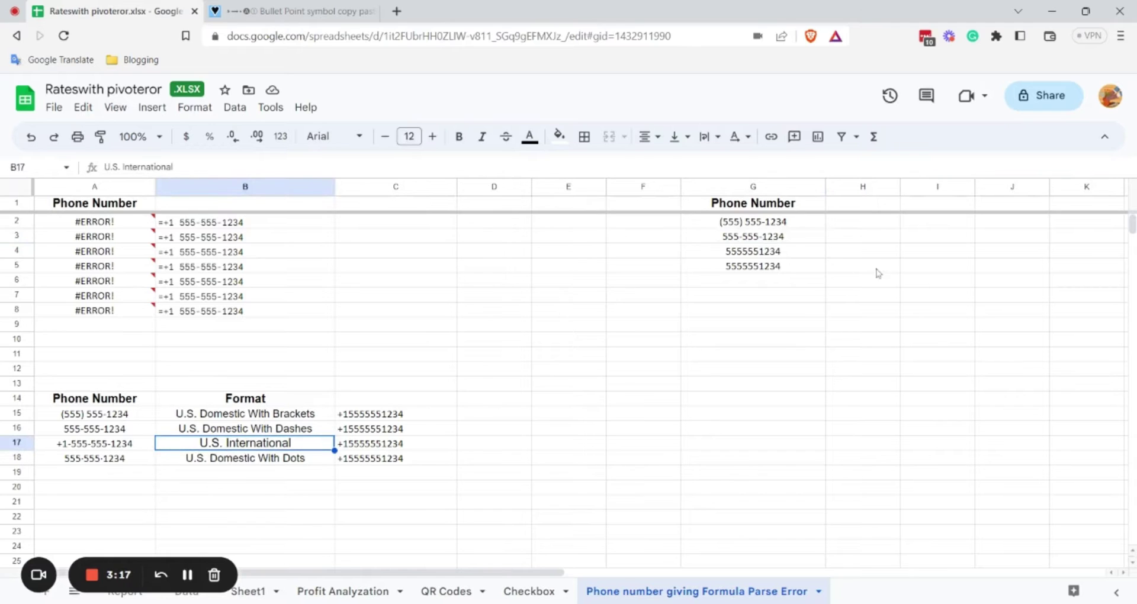
left_click(773, 253)
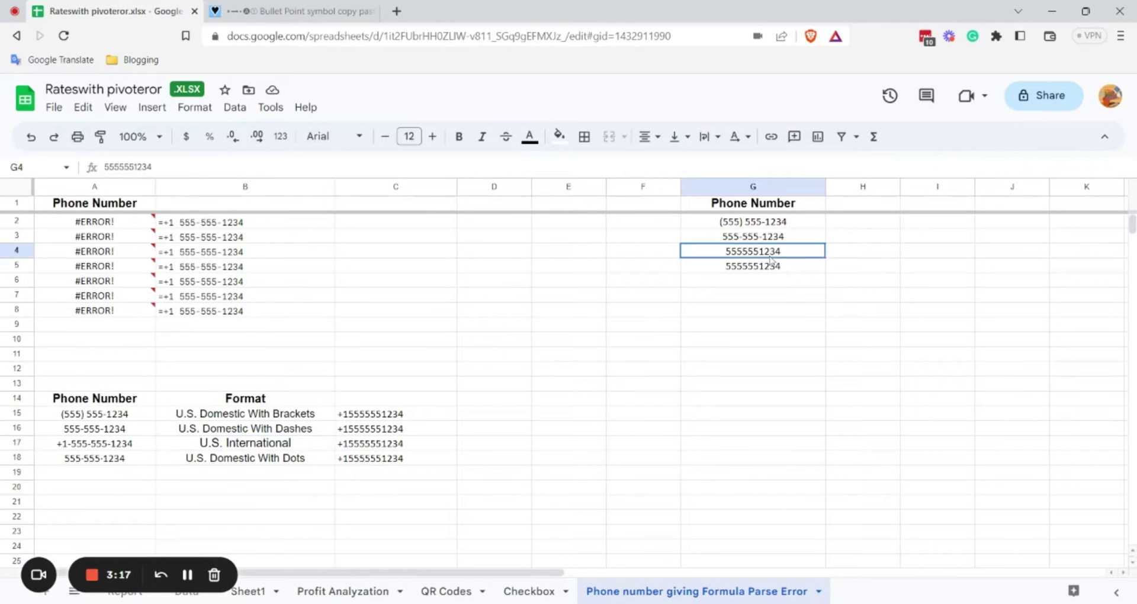
left_click(198, 110)
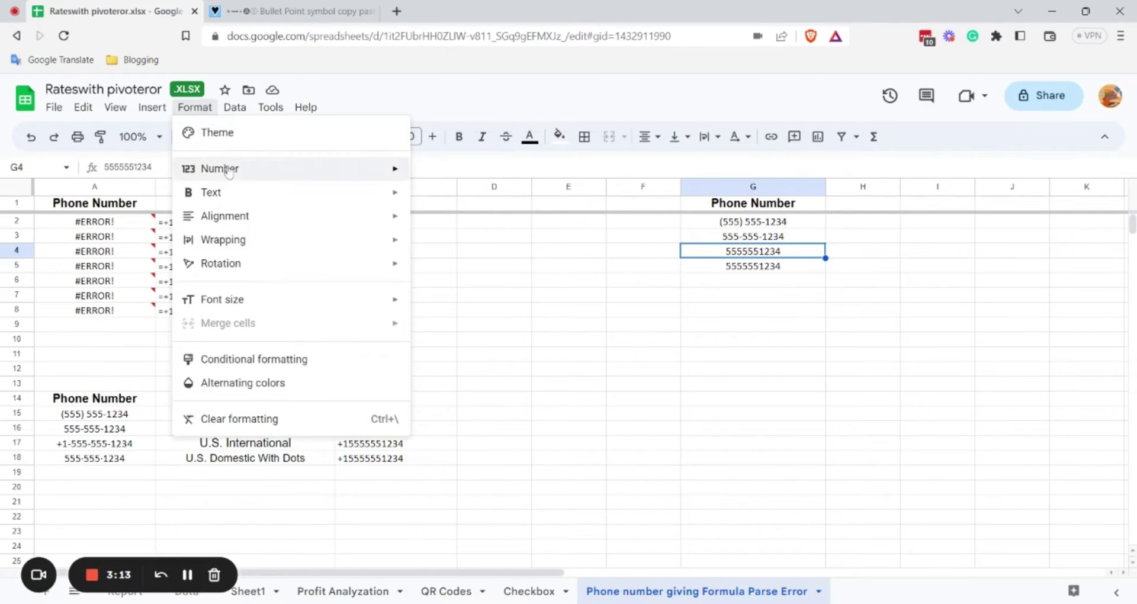
mouse_move(228, 170)
left_click(497, 588)
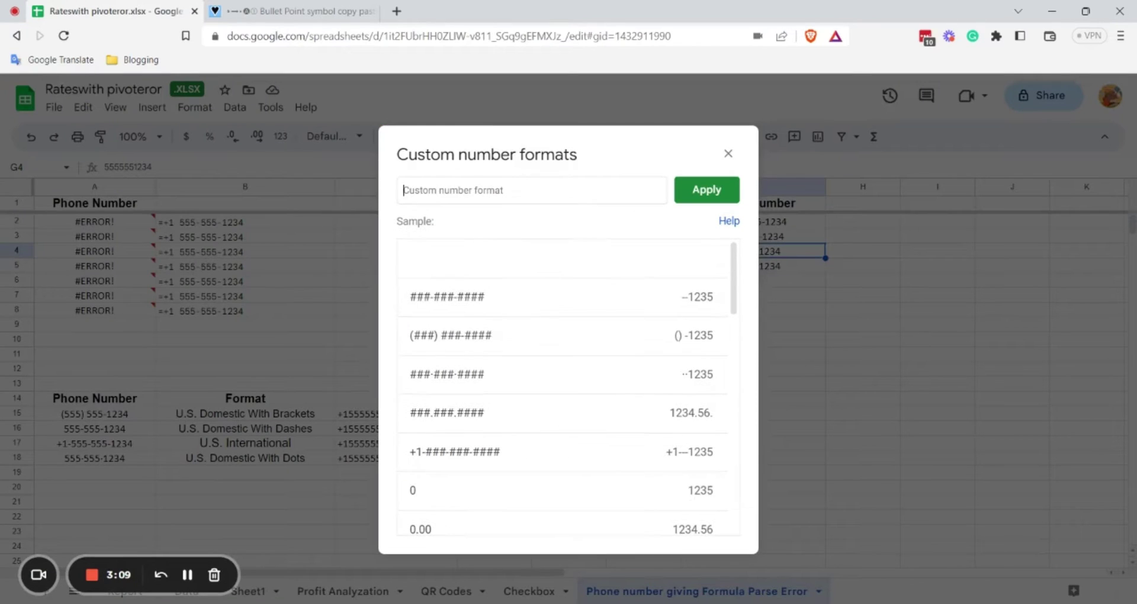
type("+")
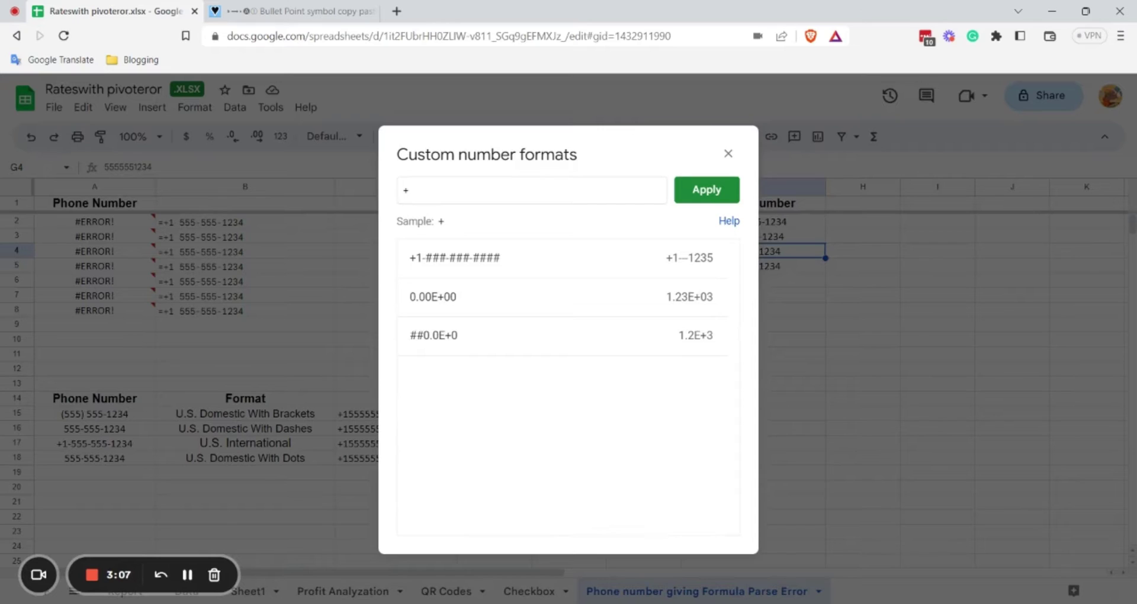
type("1-")
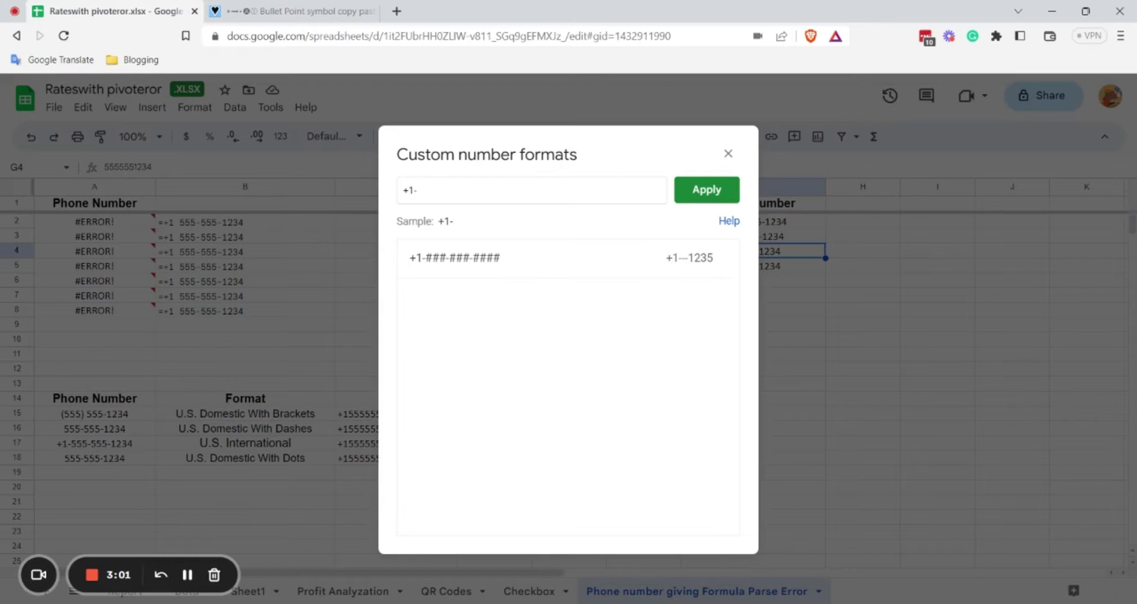
type("###-###-####")
left_click(702, 193)
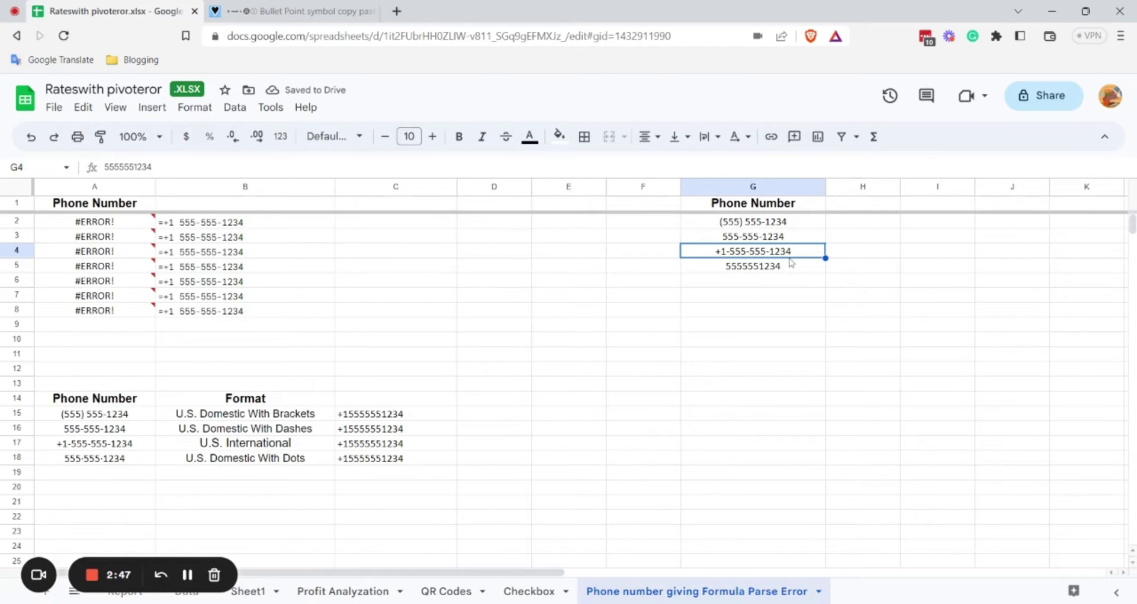
left_click(149, 462)
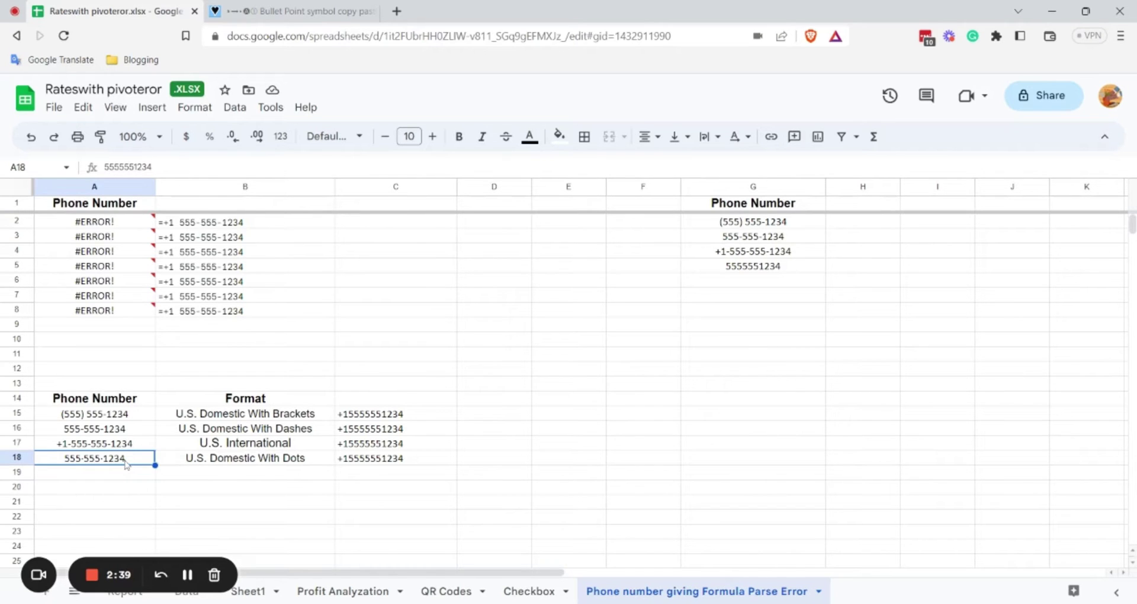
Apply the custom number format ###.###.#### to G5.
left_click(730, 273)
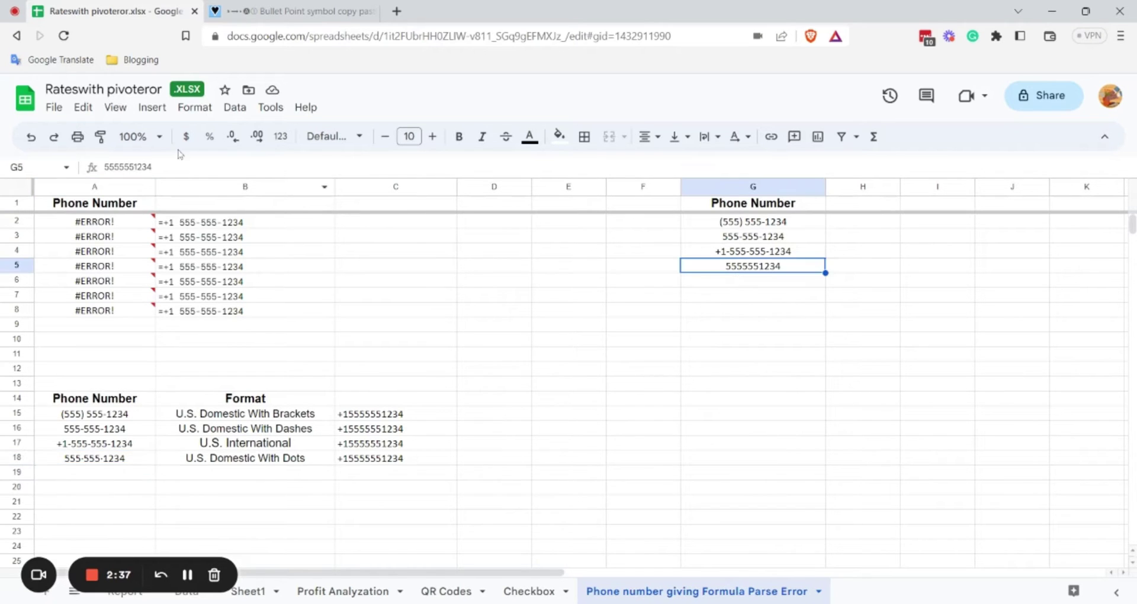
left_click(196, 110)
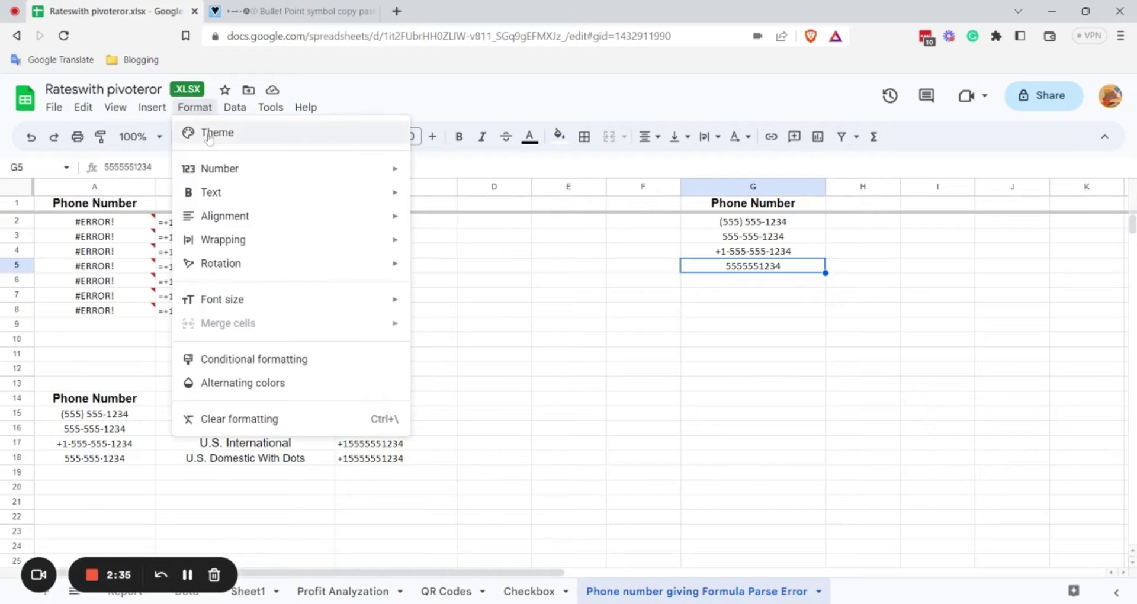
mouse_move(230, 171)
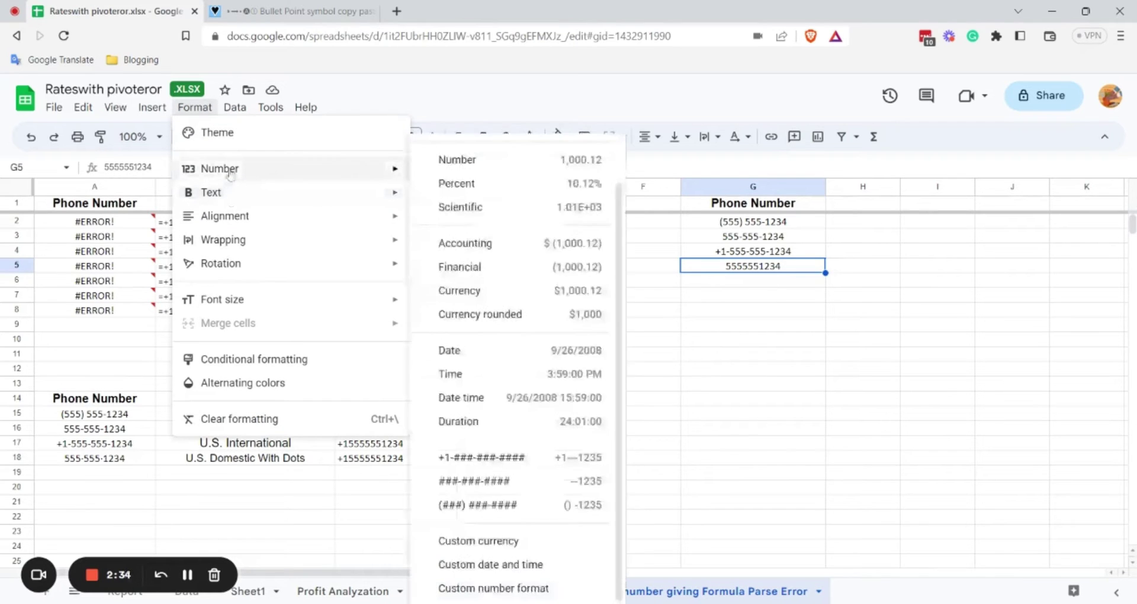
left_click(477, 589)
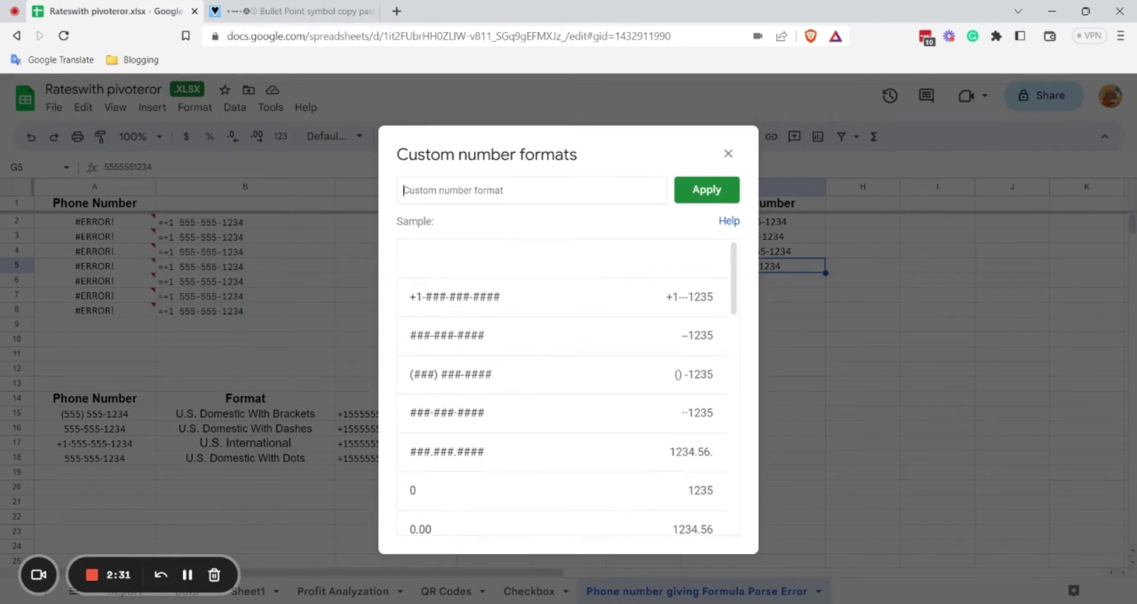
type("###")
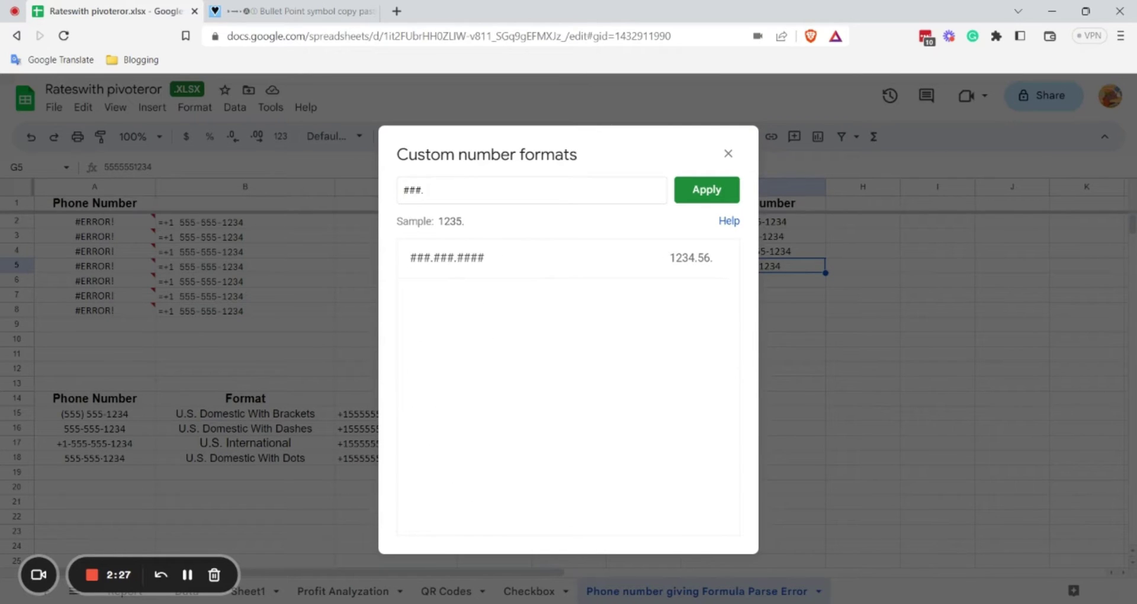
type(".###.####")
left_click(697, 196)
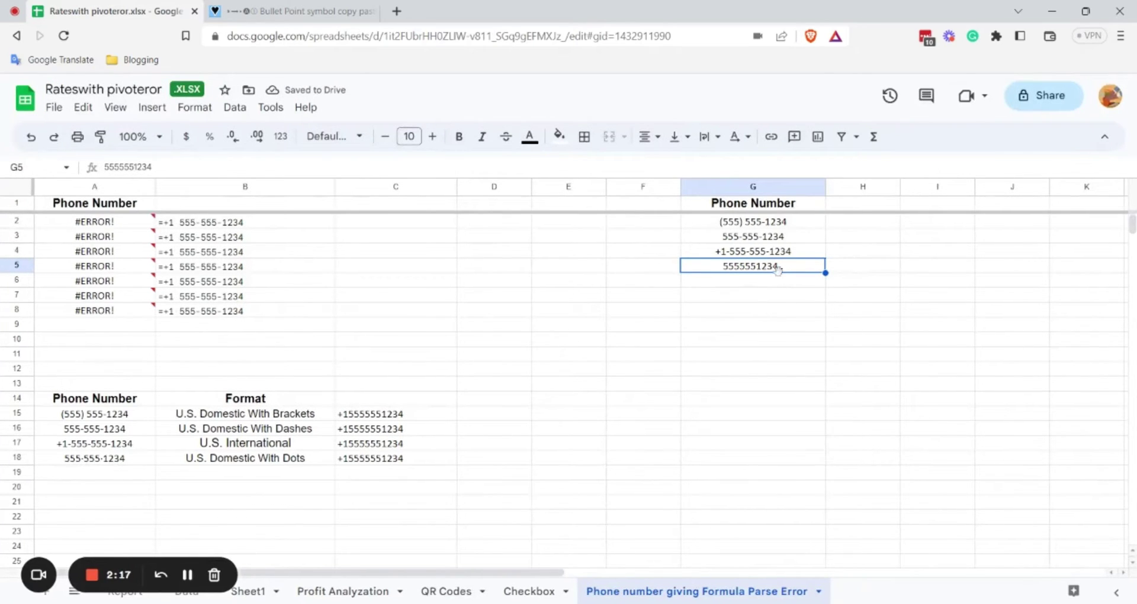
Undo the dotted format on G5 and reopen the custom number format editor.
key("ctrl+z")
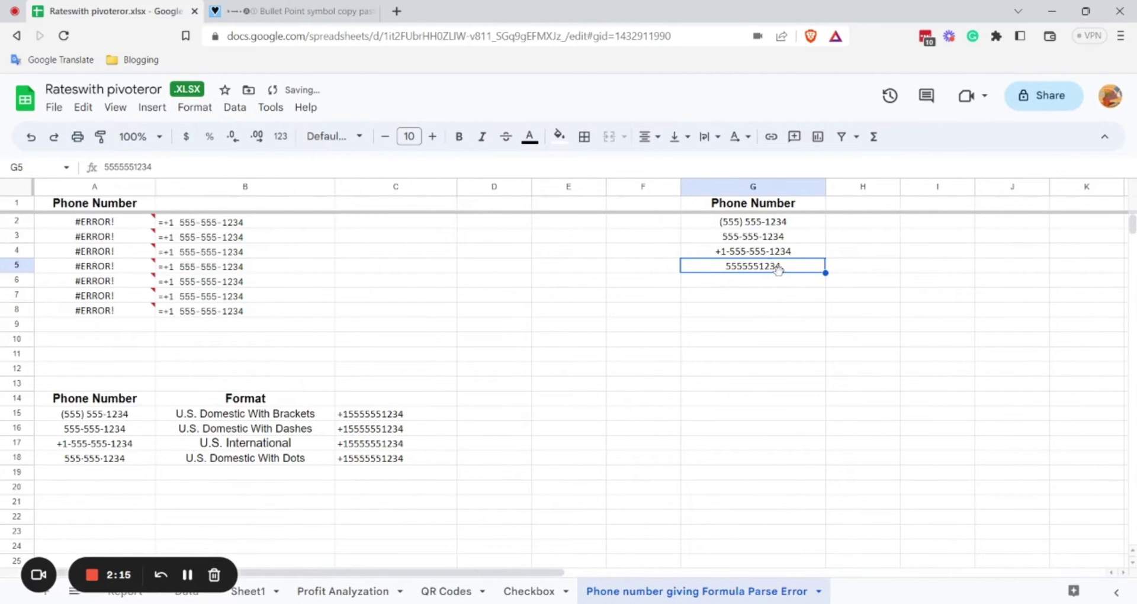
left_click(191, 110)
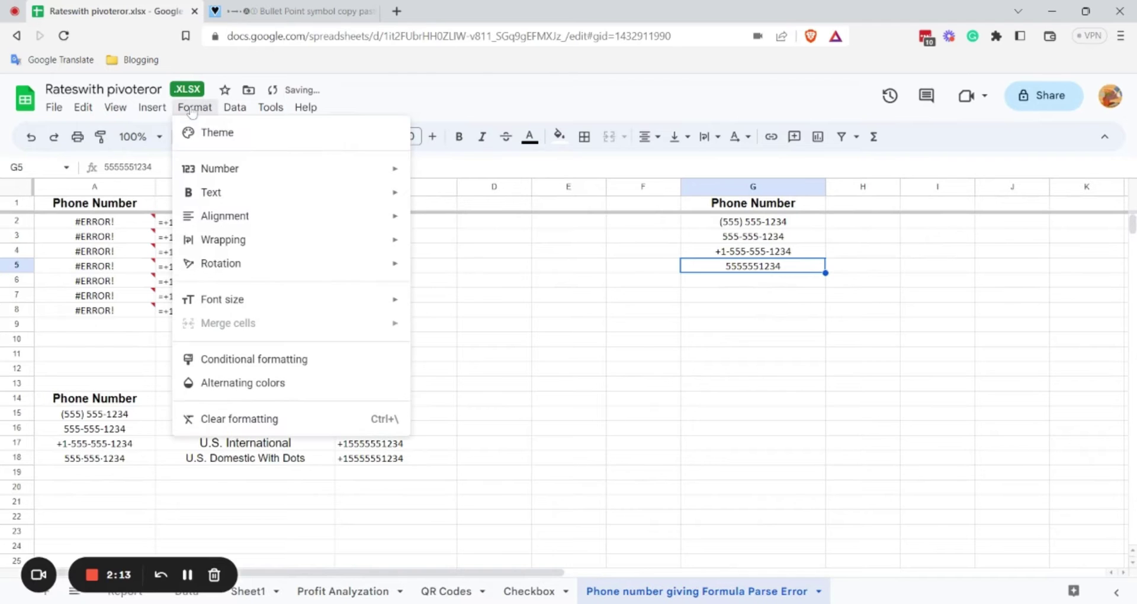
mouse_move(220, 172)
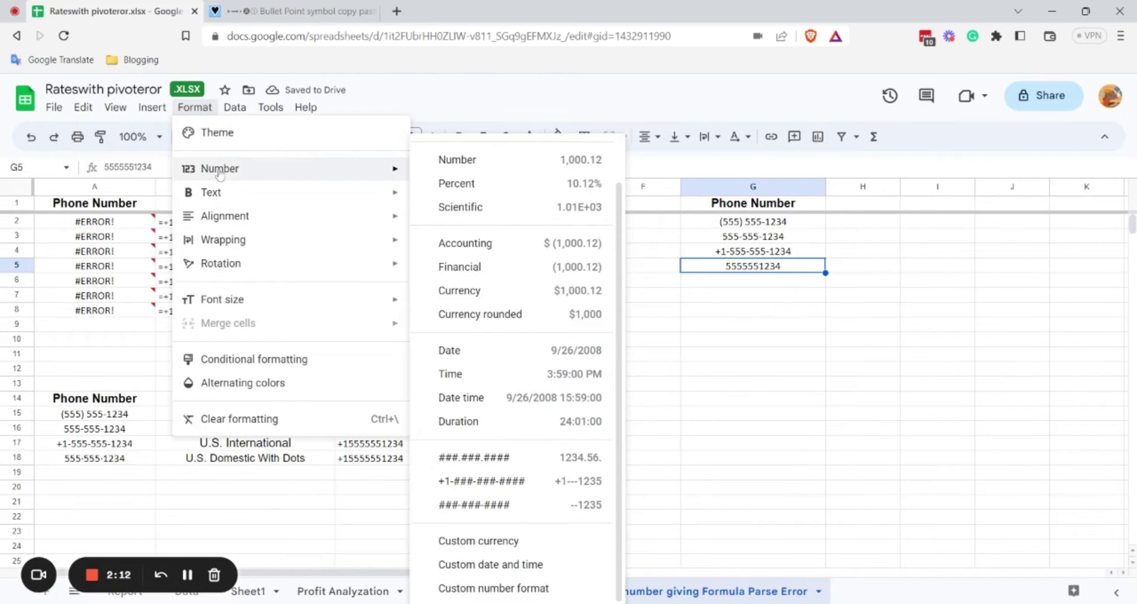
left_click(483, 588)
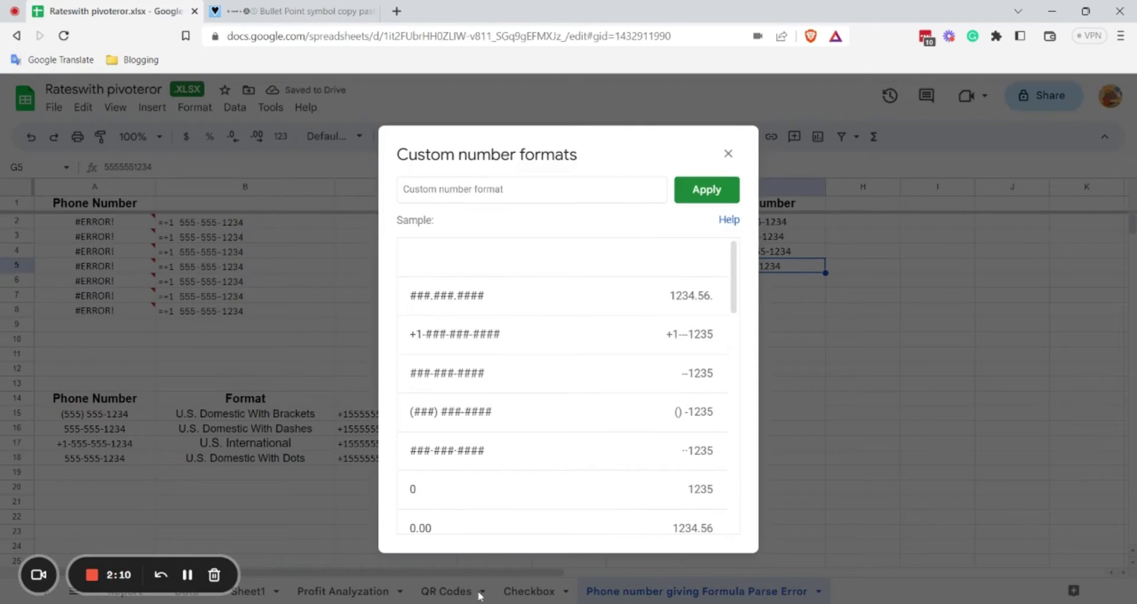
left_click(291, 11)
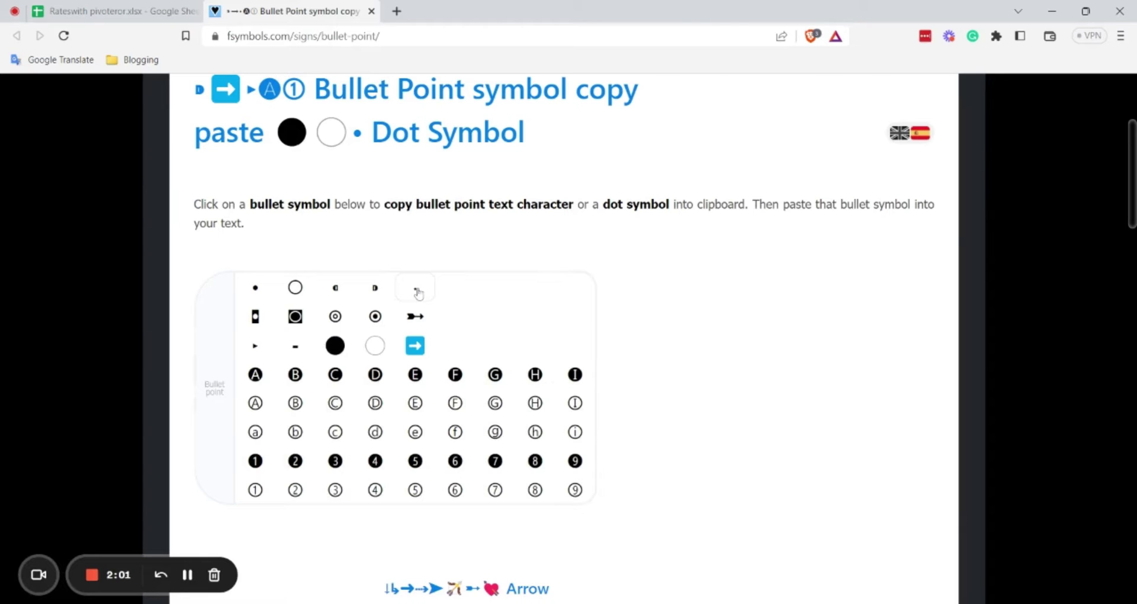
Copy the middle-dot bullet symbol from the fsymbols bullet page.
left_click(418, 290)
Enter ###·###·#### with pasted middle dots as G5's custom format and apply it.
left_click(112, 11)
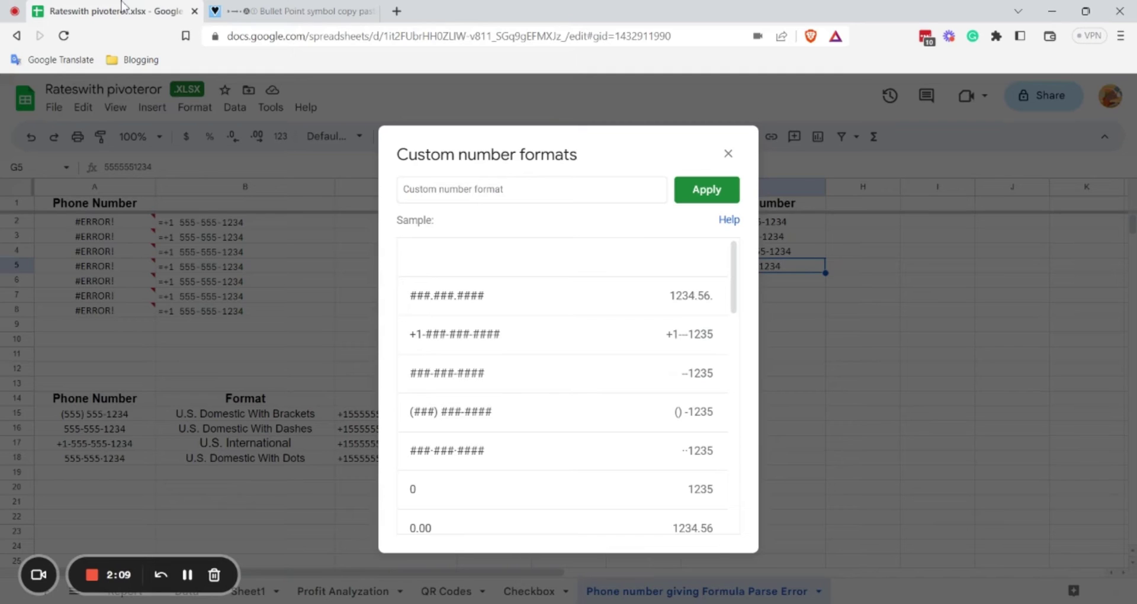
left_click(409, 190)
type("###")
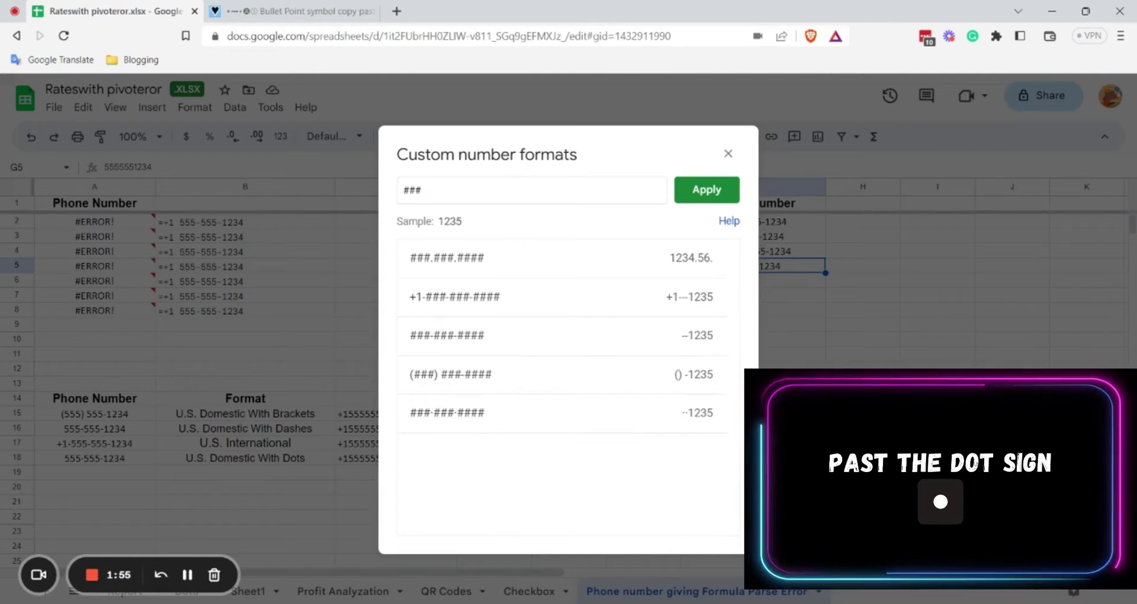
type("·")
type("###")
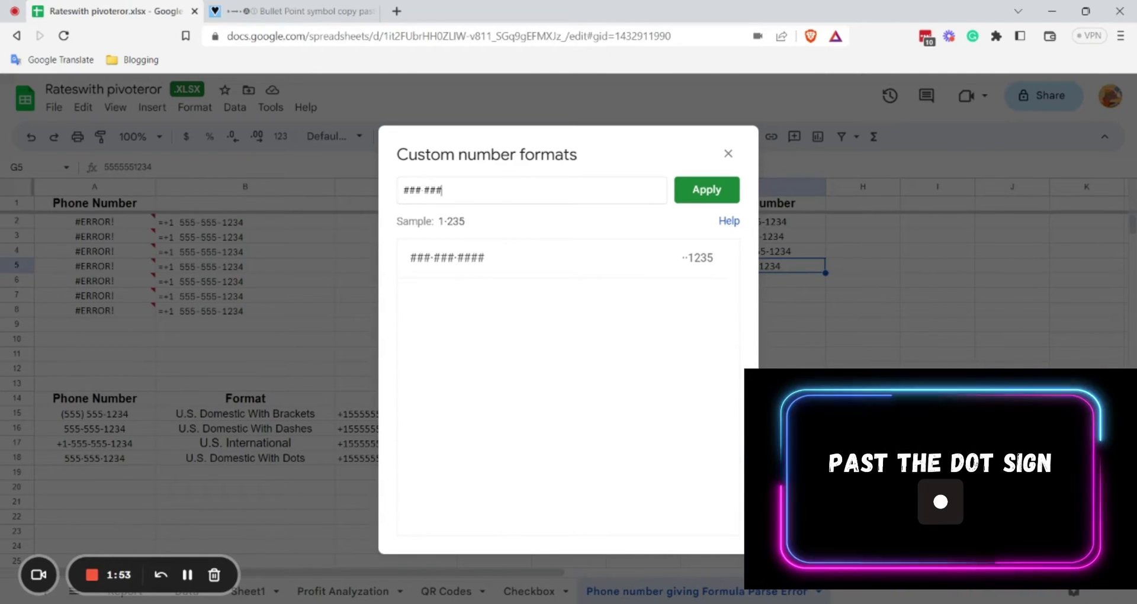
type("·")
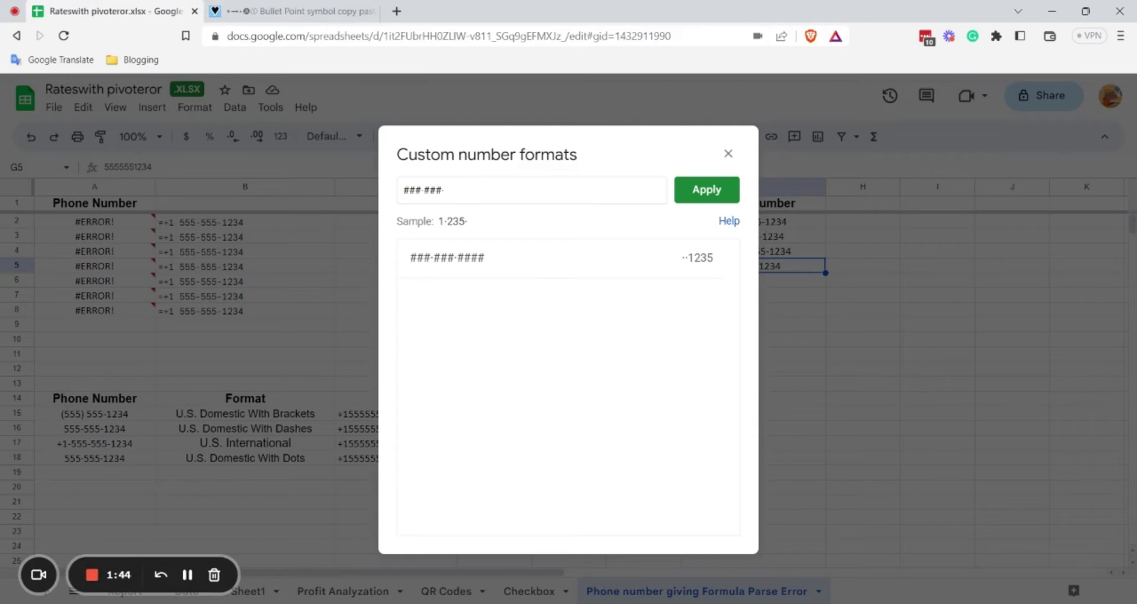
type("####")
left_click(706, 189)
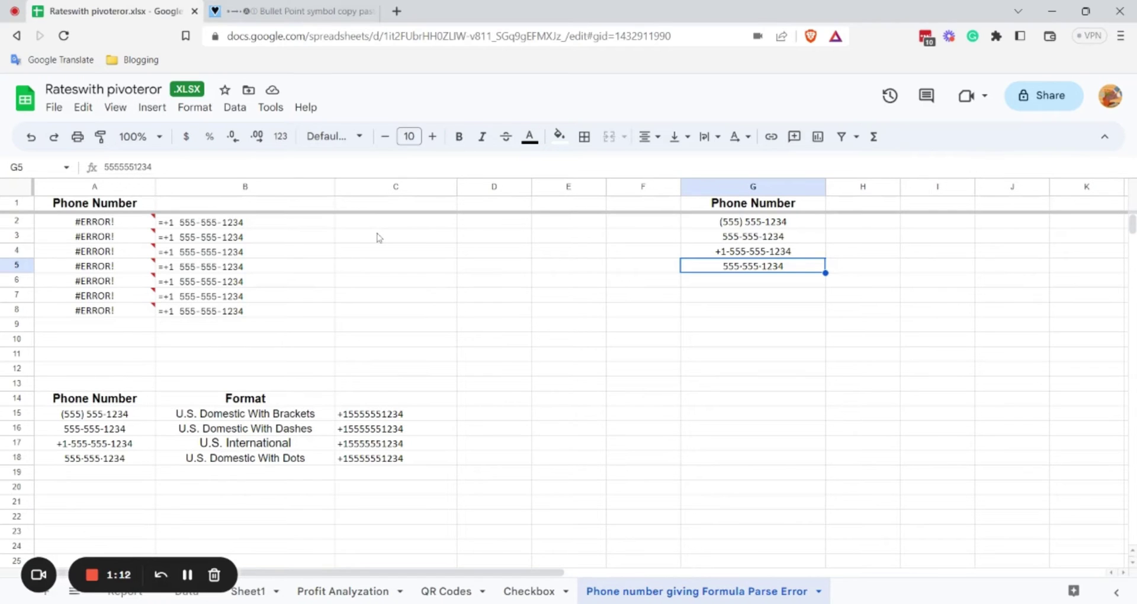
Inspect the formula parse error in A2, then select the Phone Number header in G1.
left_click(123, 227)
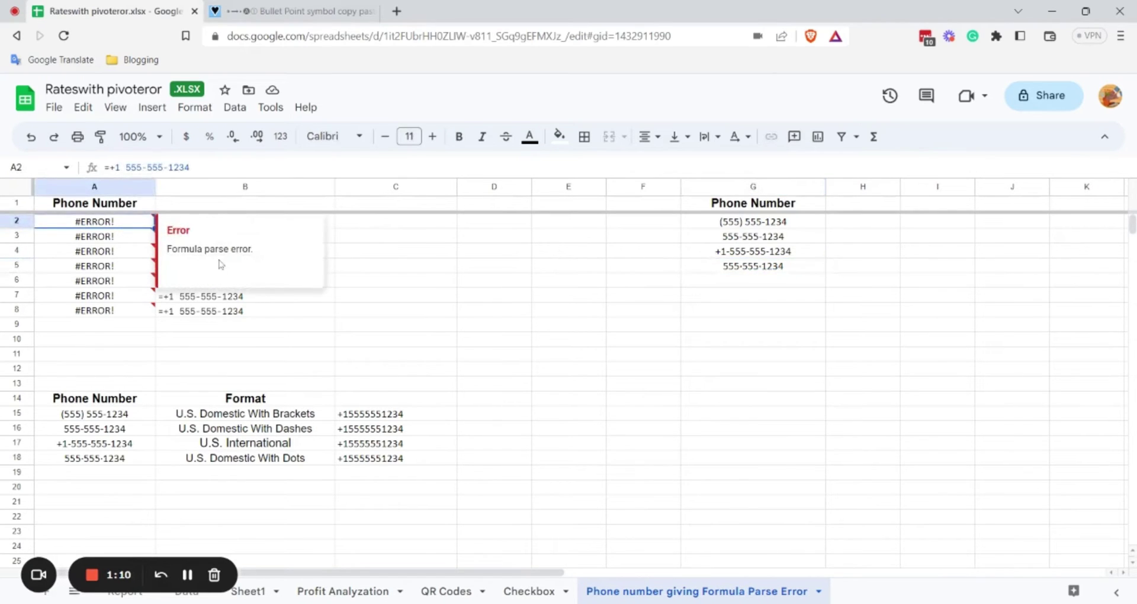
mouse_move(149, 323)
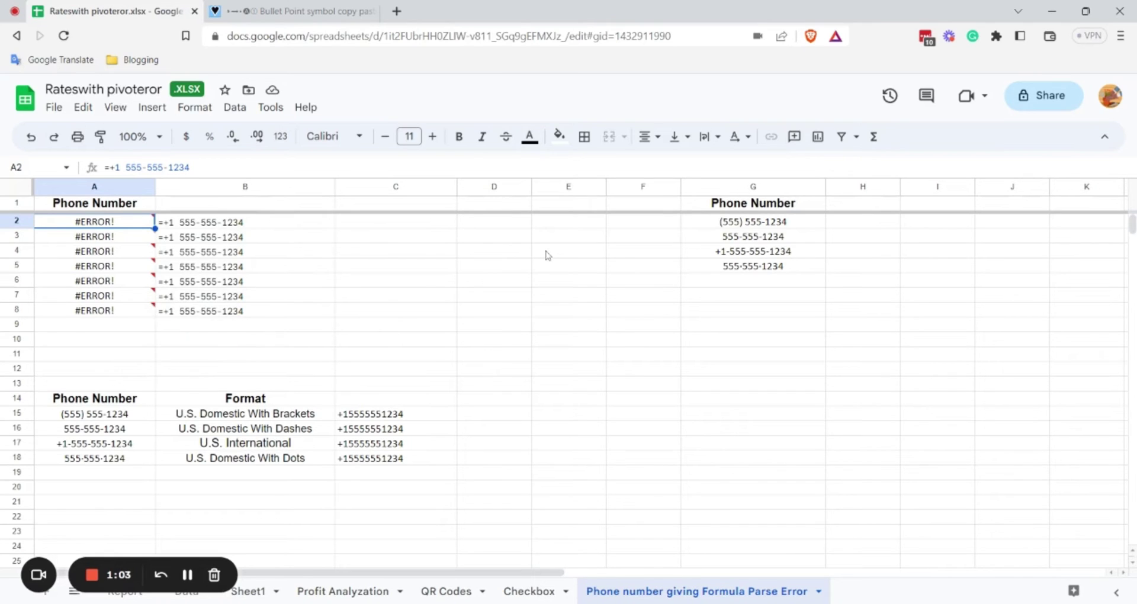
left_click(501, 205)
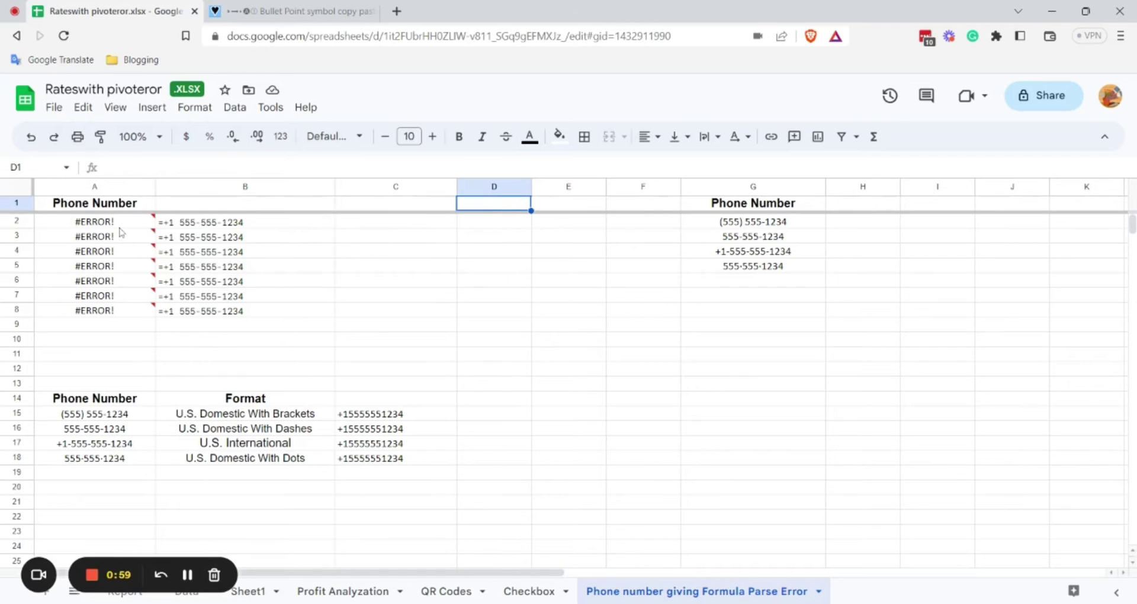
left_click(120, 226)
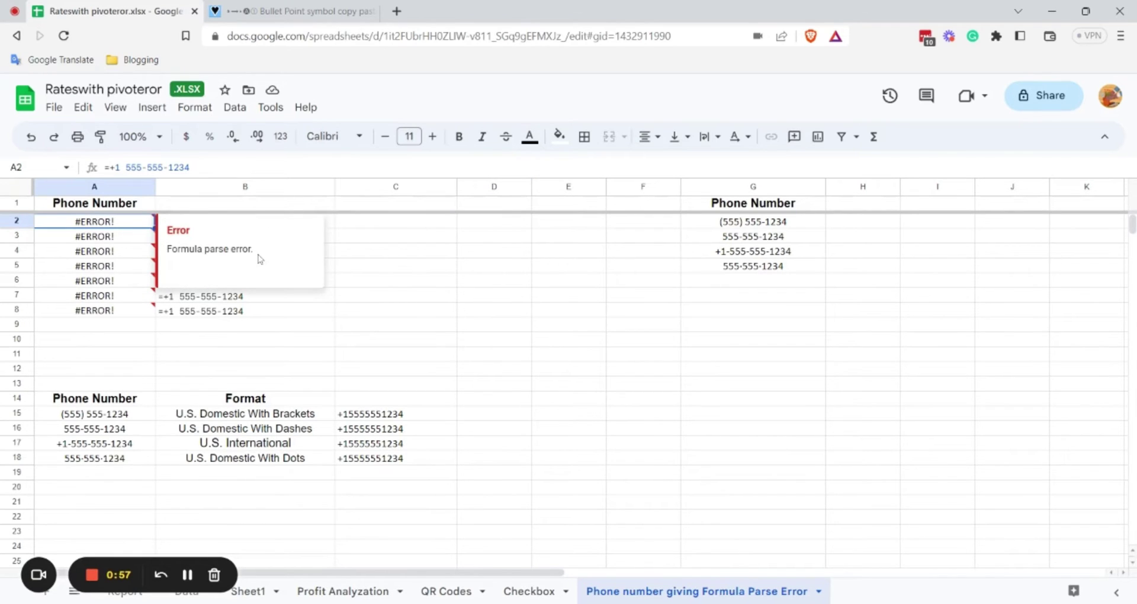
left_click(768, 205)
Paste the Phone Number header into D1, widen column D, and paste broken formulas into D2:D8.
left_click(492, 211)
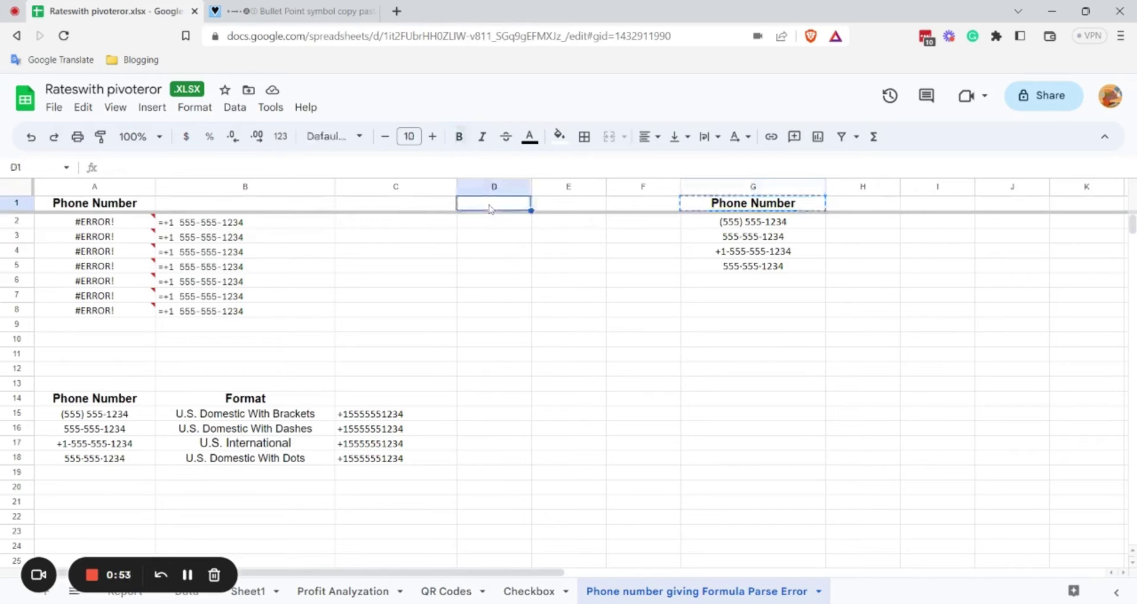
type("Phone Number")
left_click_drag(531, 187, 577, 187)
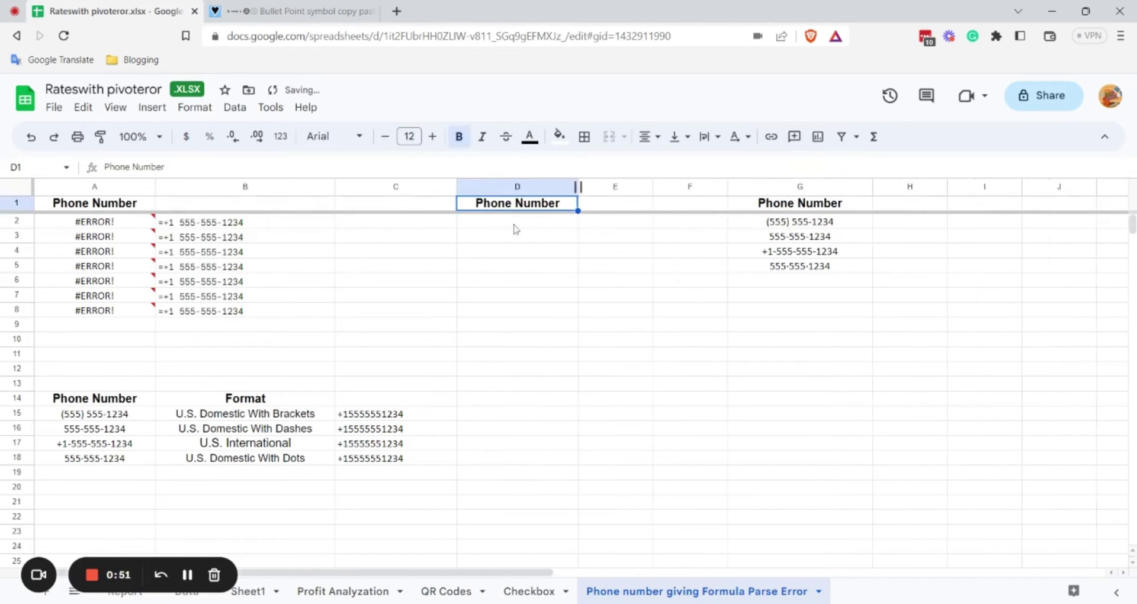
left_click(513, 229)
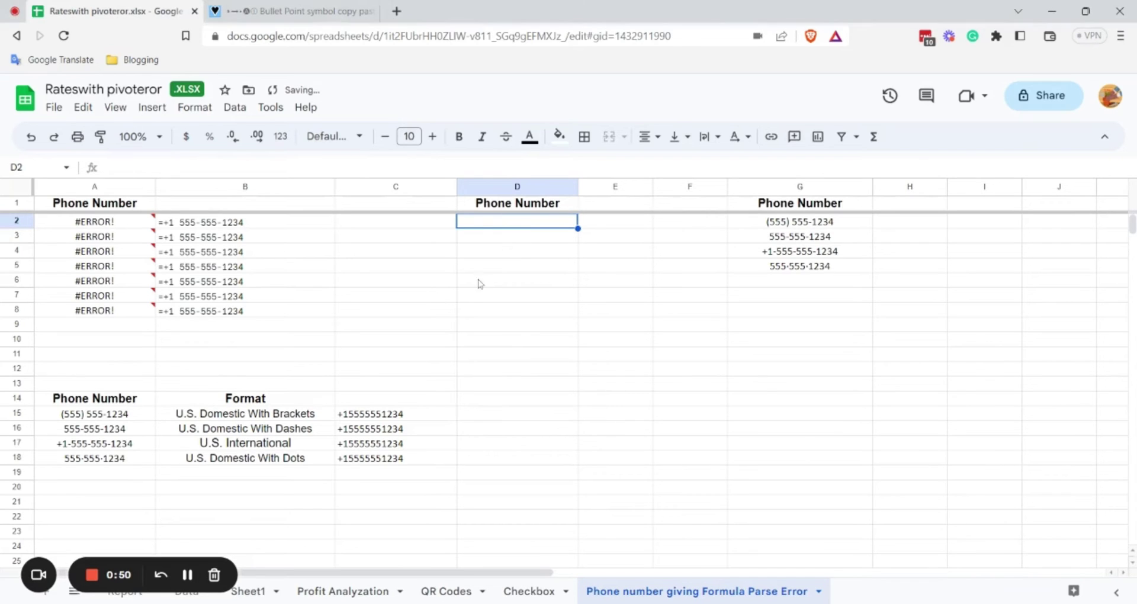
left_click_drag(481, 223, 485, 316)
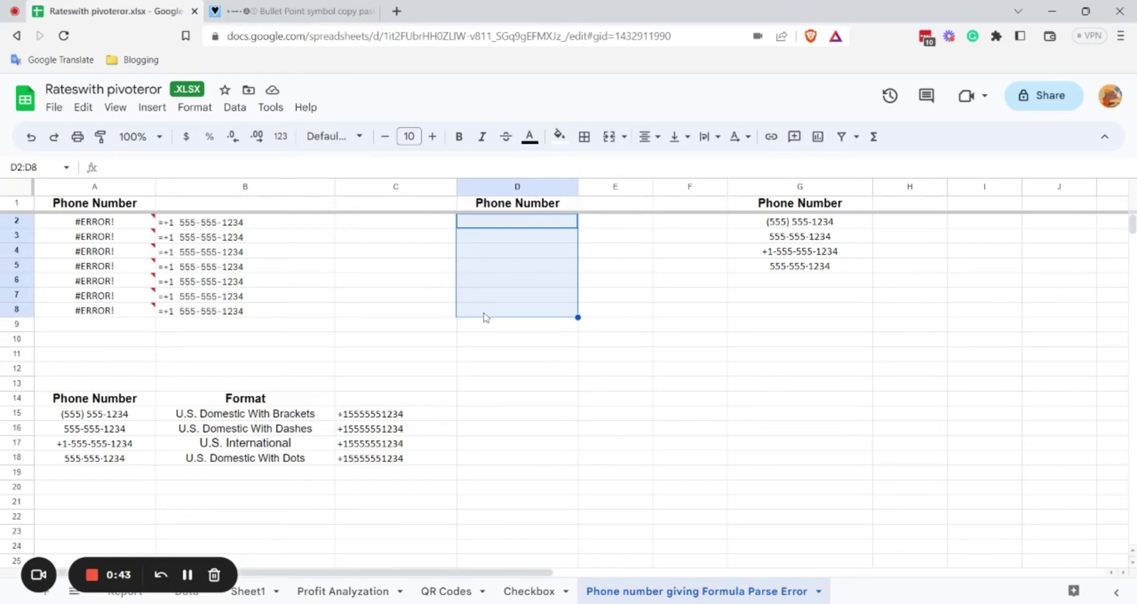
type("#ERROR! #ERROR! #ERROR! #ERROR! #ERROR!")
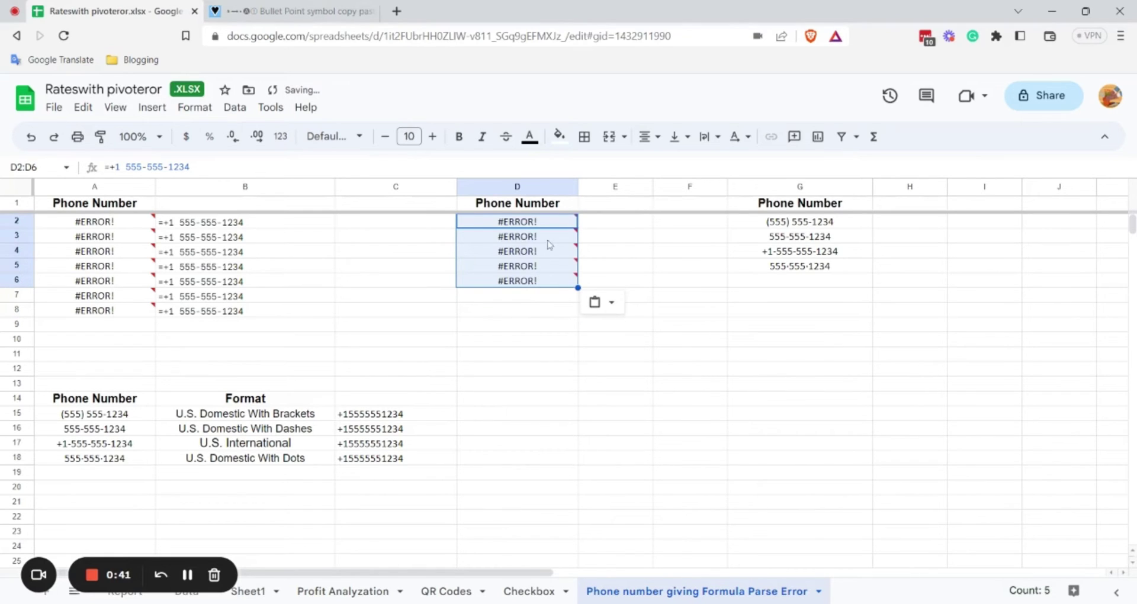
left_click(554, 223)
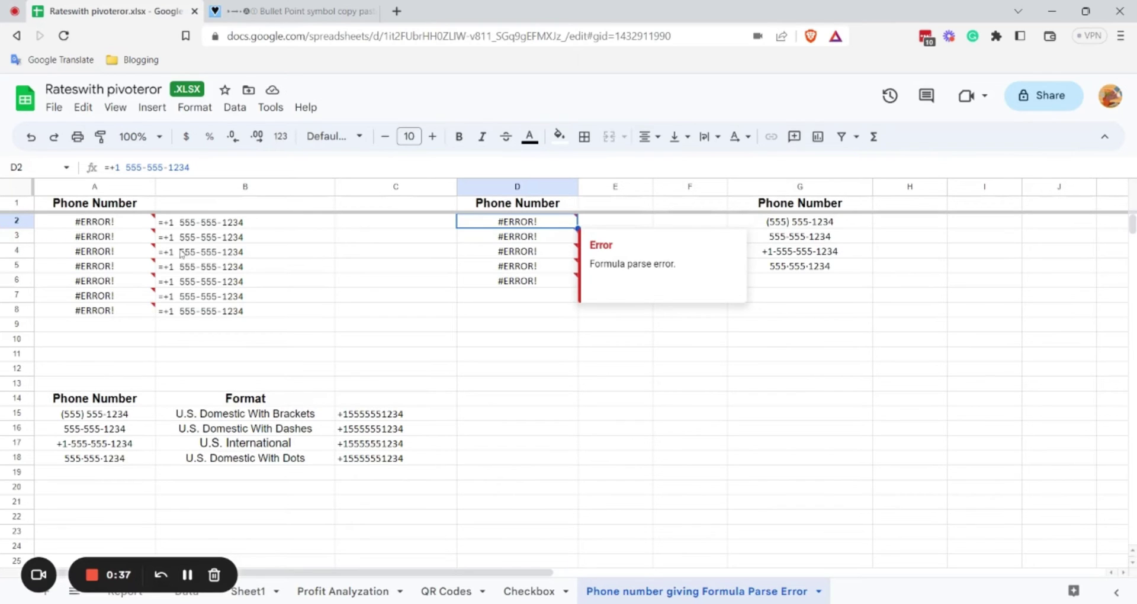
left_click(231, 227)
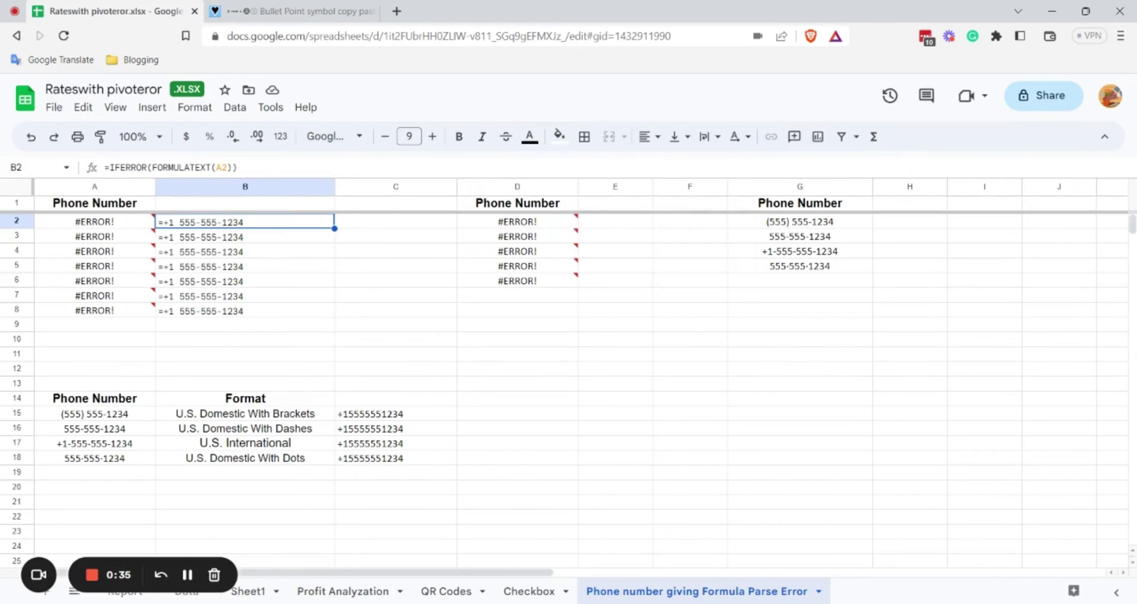
Enter =IFERROR(FORMULATEXT(D2)) in E2 and fill it down to E6.
key("Return")
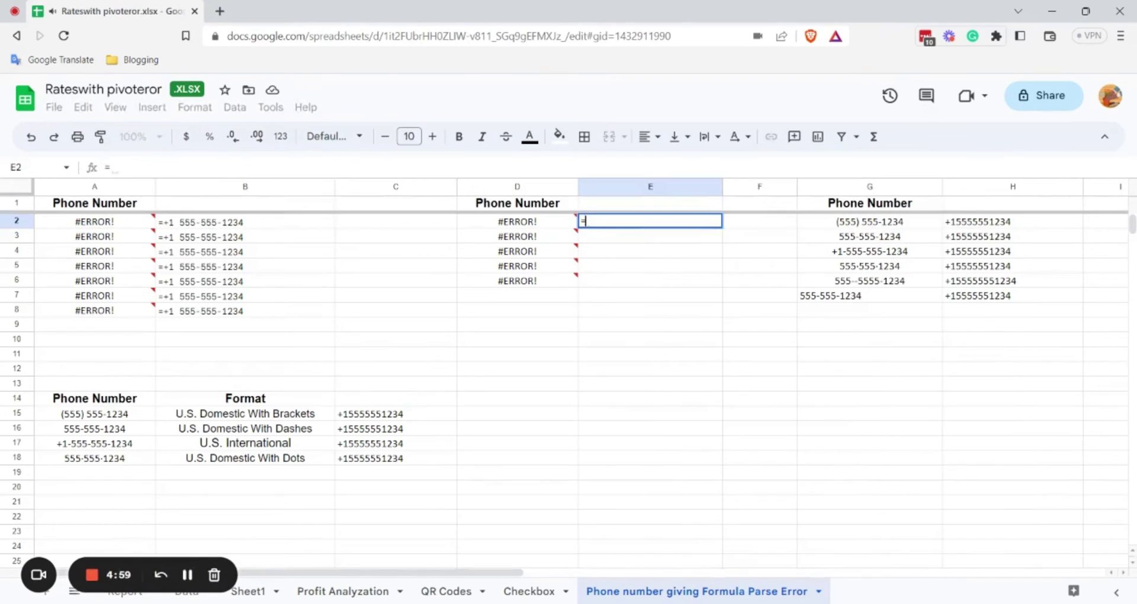
type("IF")
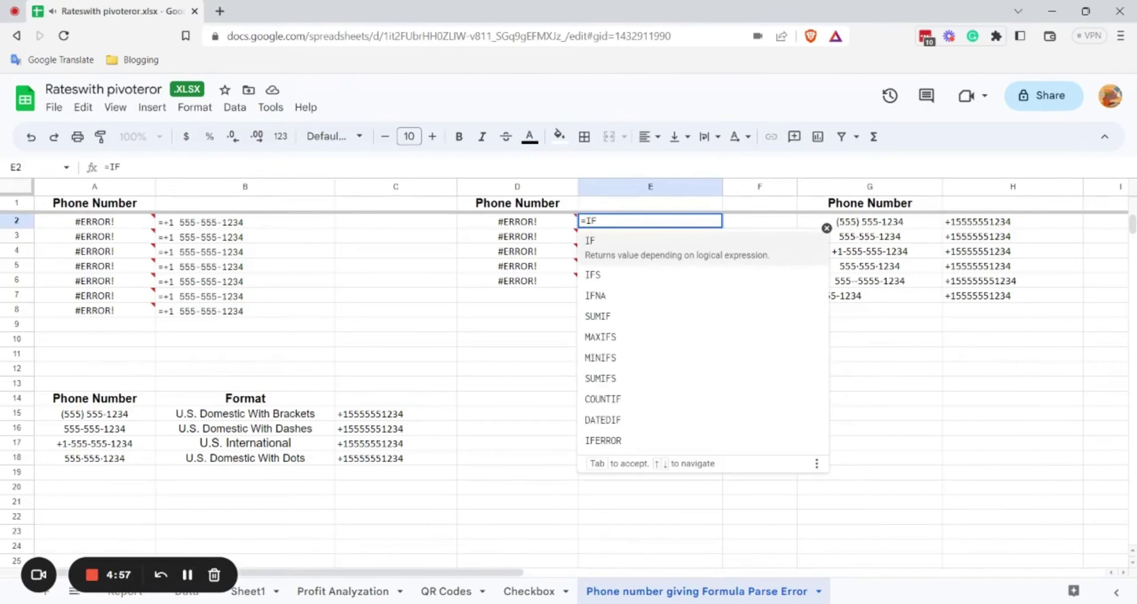
type("E")
left_click(615, 240)
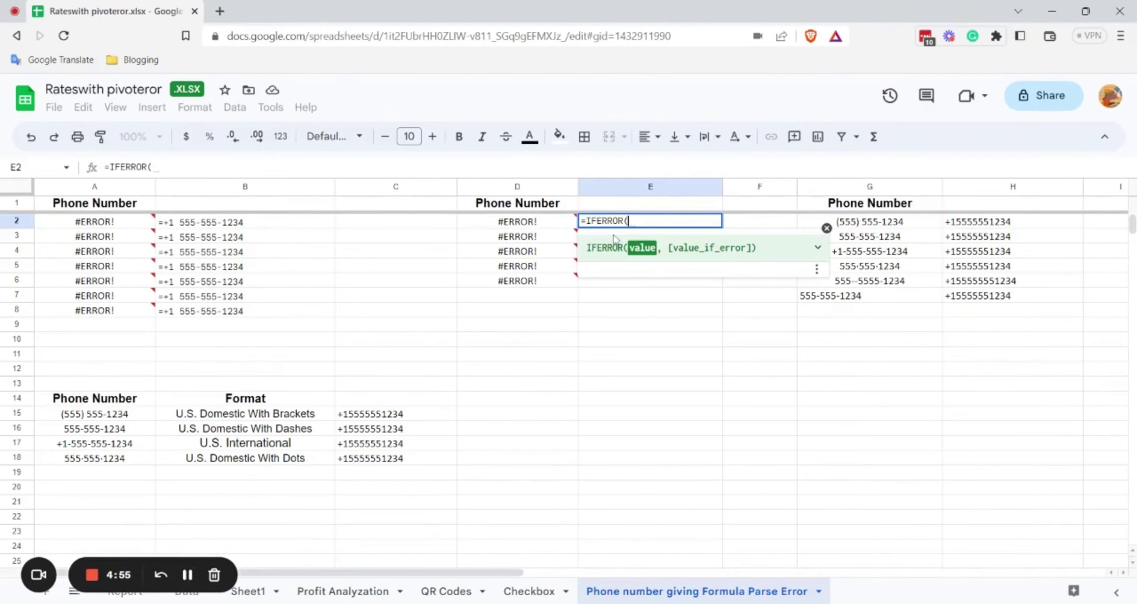
type("FORM")
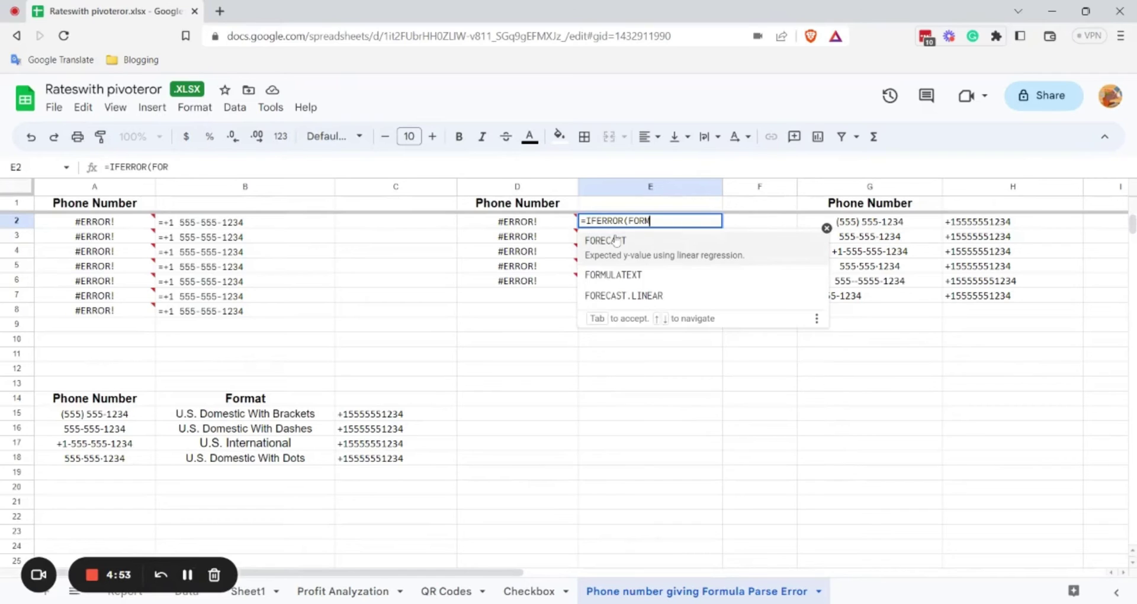
left_click(616, 240)
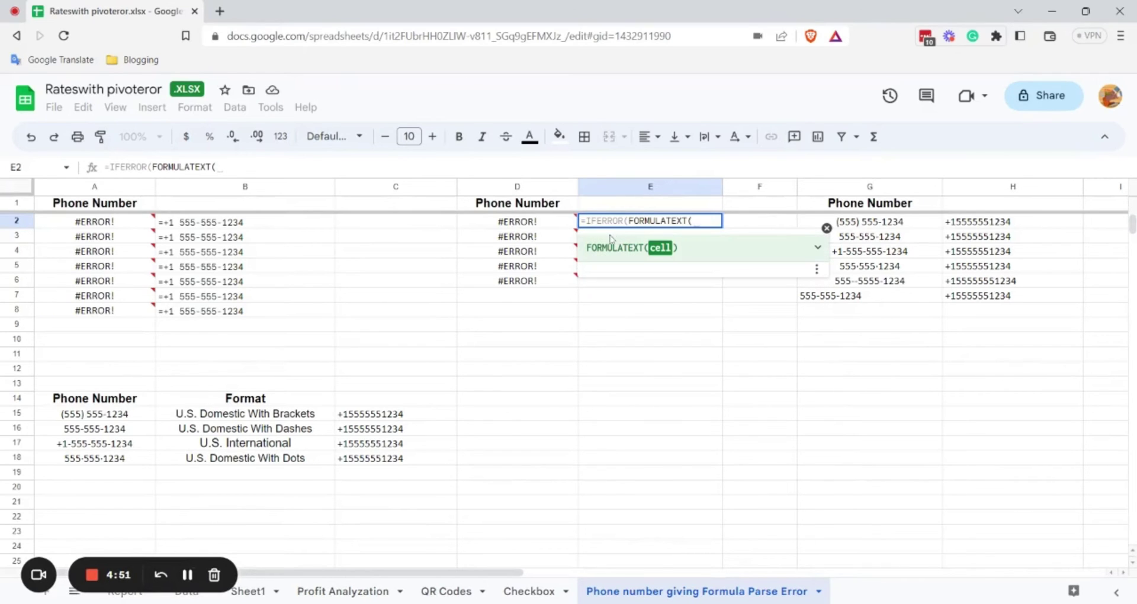
left_click(532, 225)
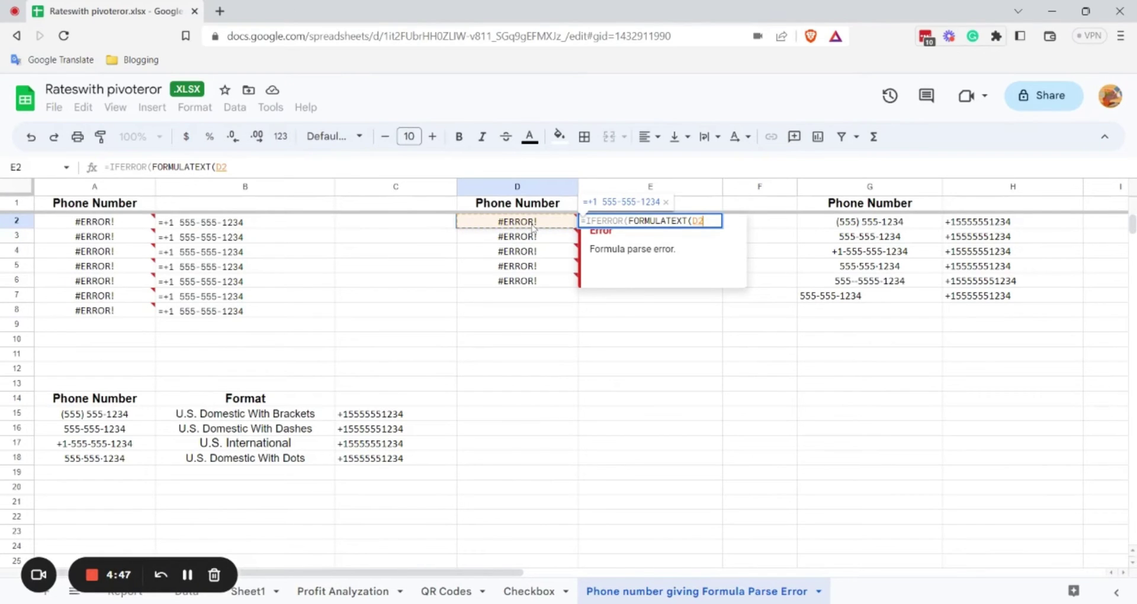
type("))")
key("Return")
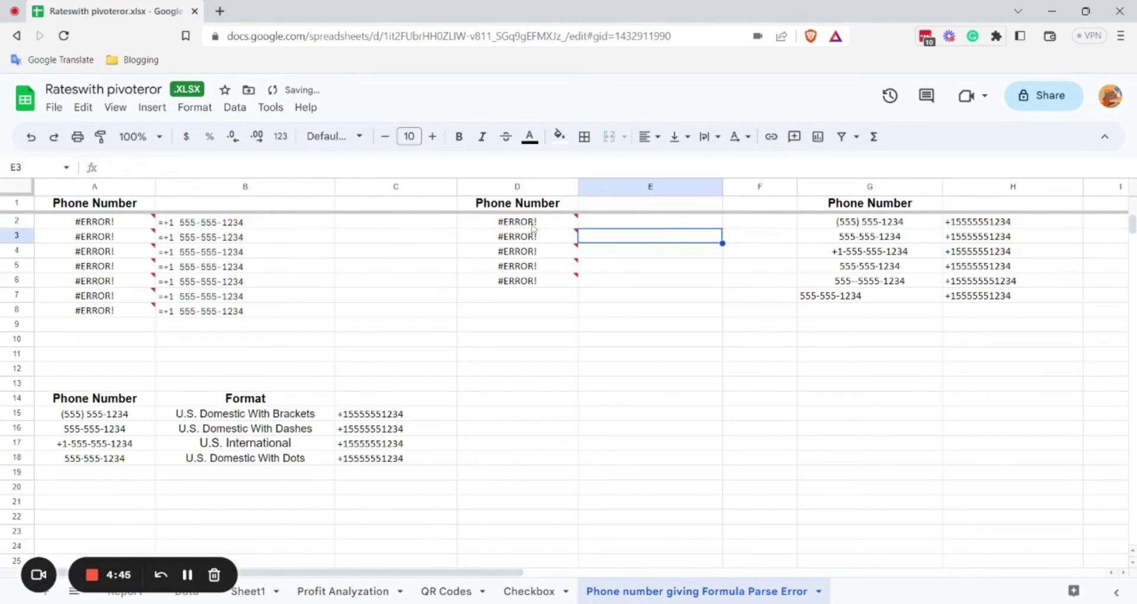
left_click(641, 224)
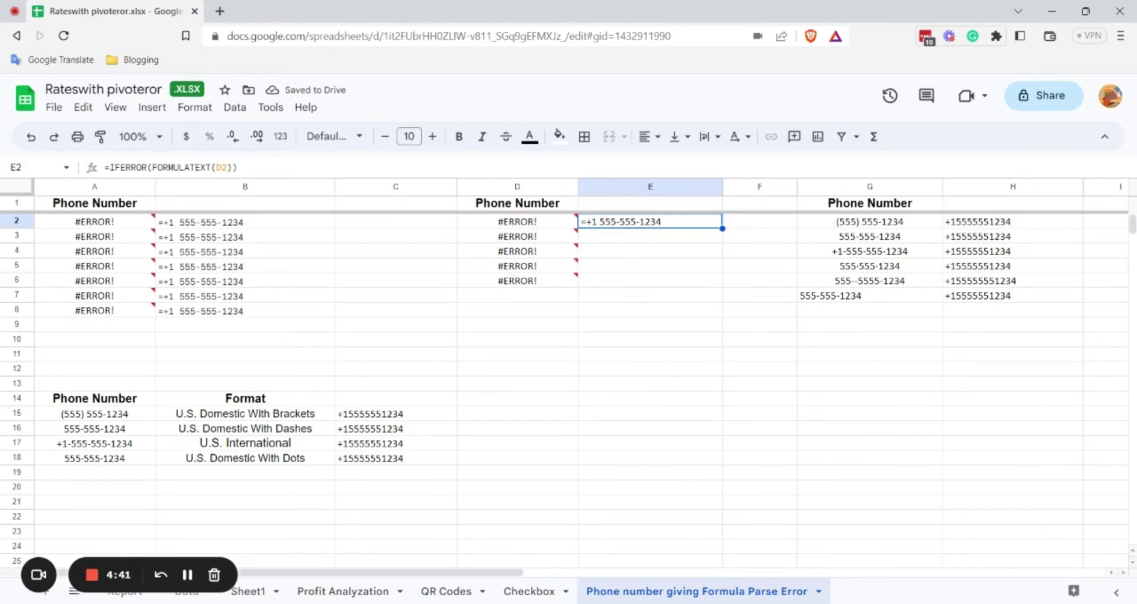
left_click_drag(722, 228, 715, 279)
left_click(661, 267)
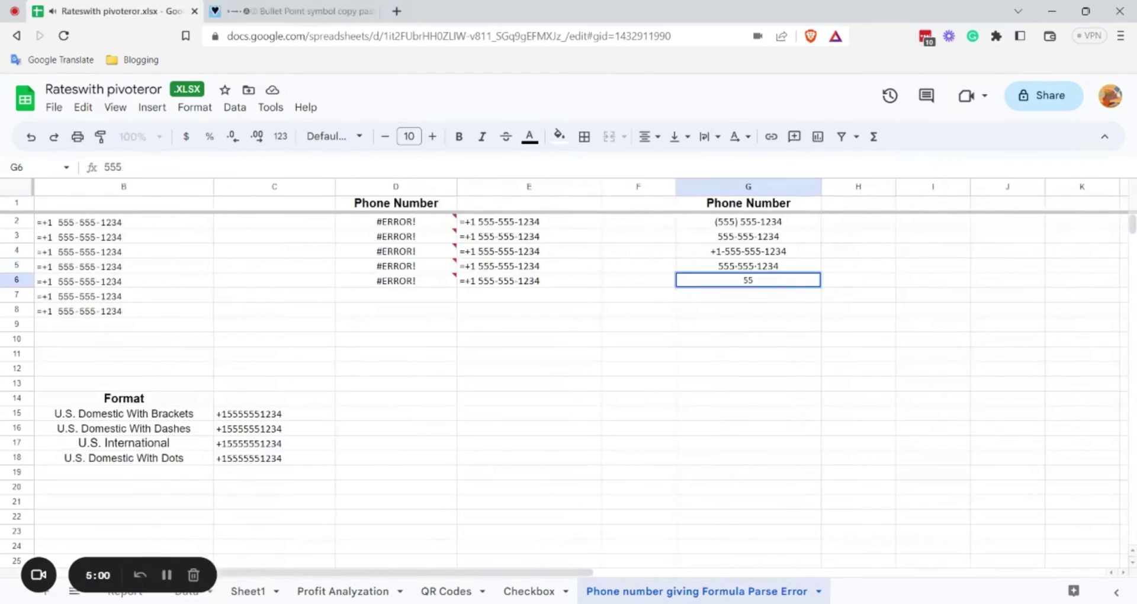
key("BackSpace")
key("BackSpace")
left_click(748, 325)
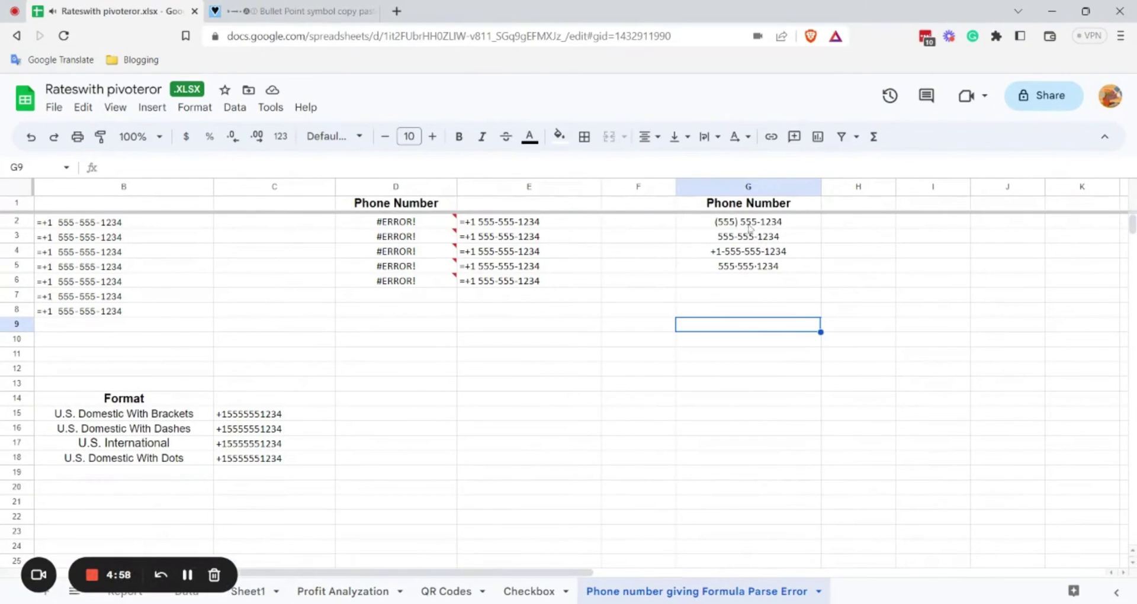
left_click(745, 283)
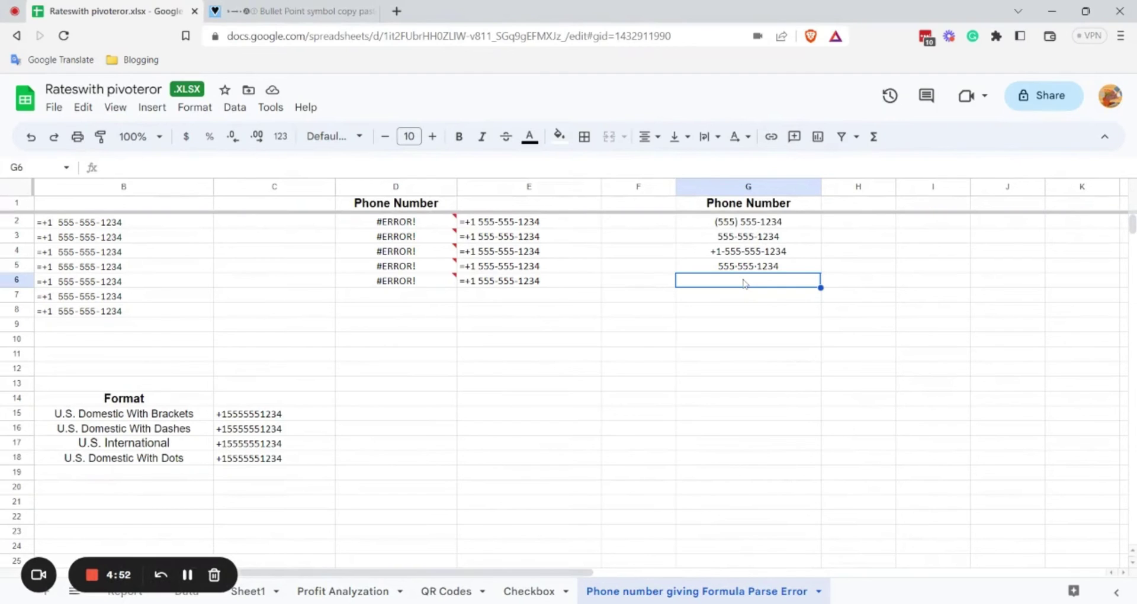
type("555")
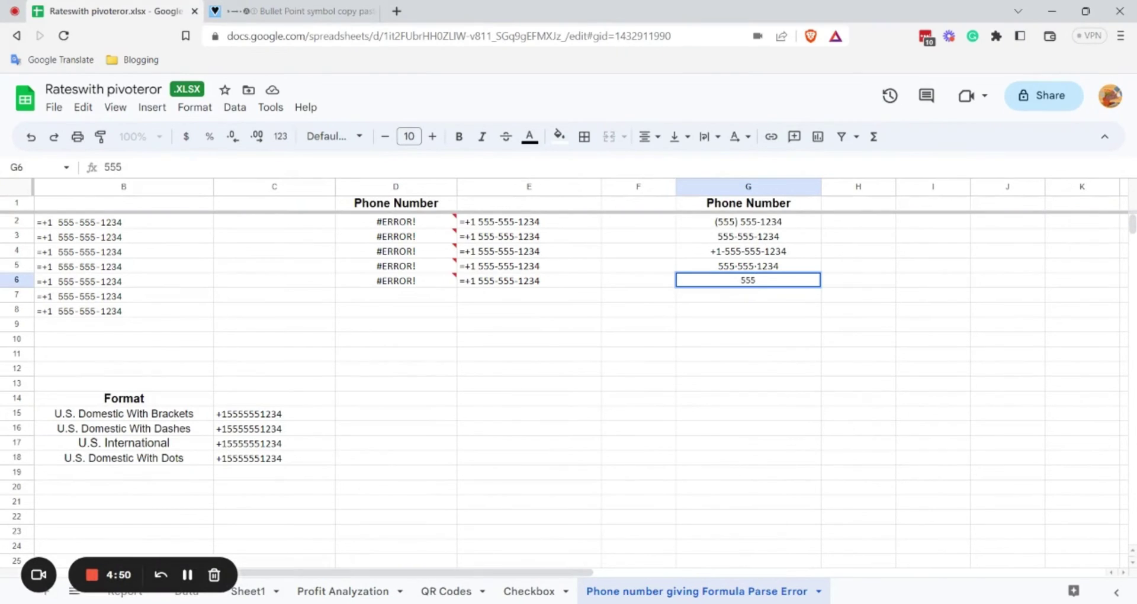
type("--5555-1234")
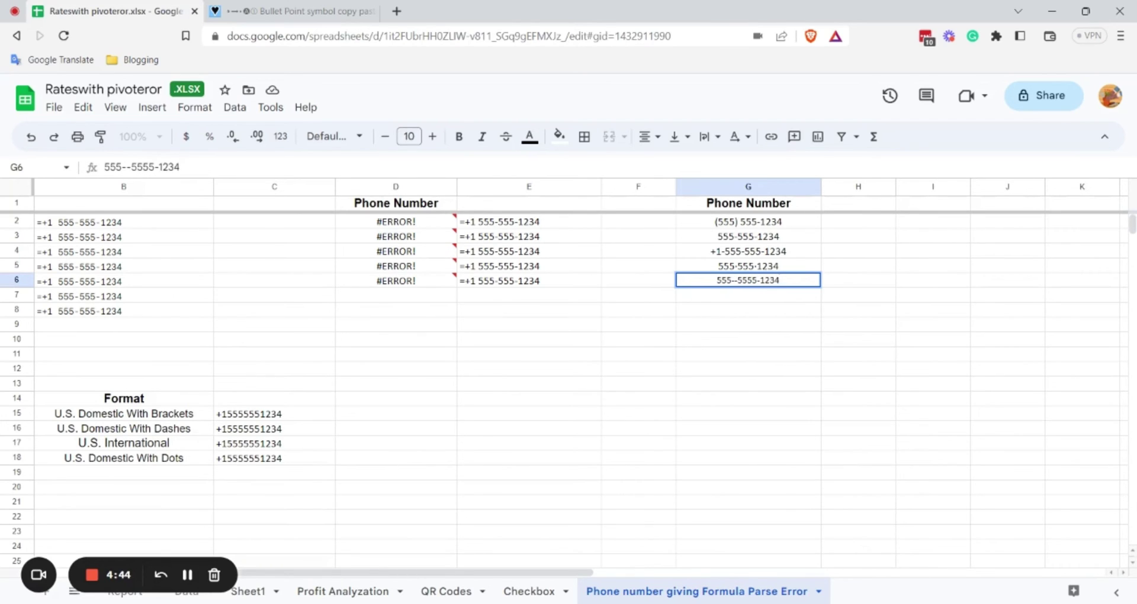
left_click(734, 297)
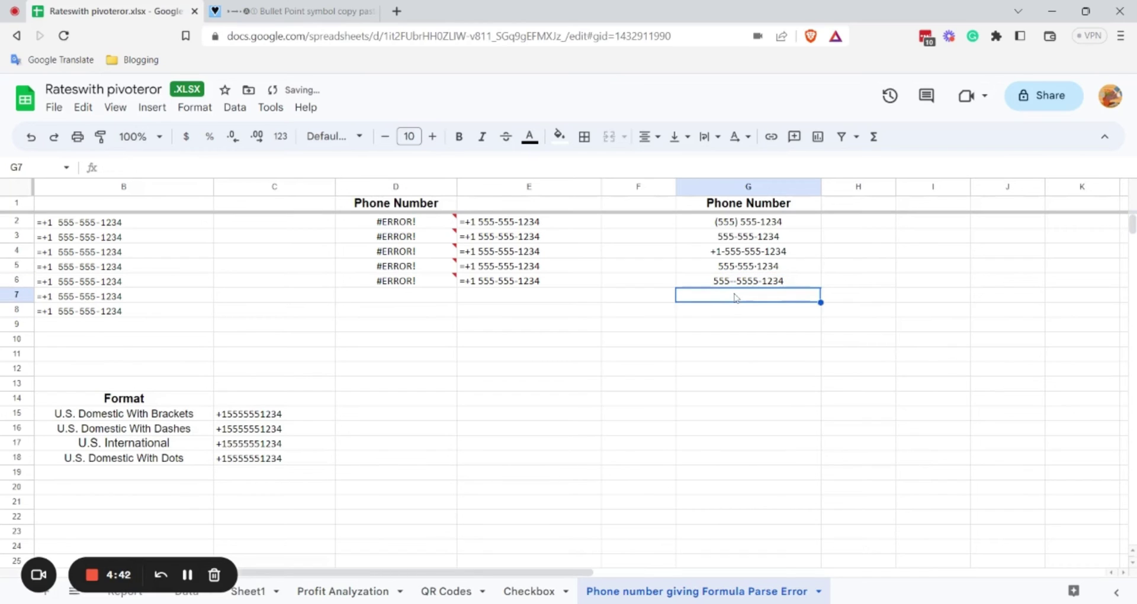
type("555-")
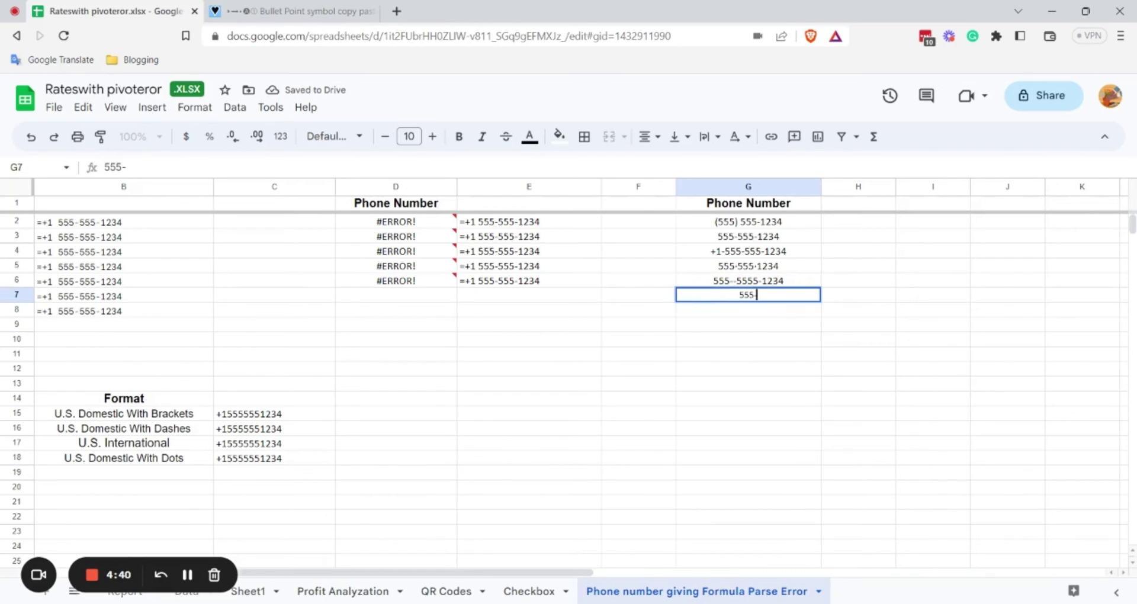
type("555-12345")
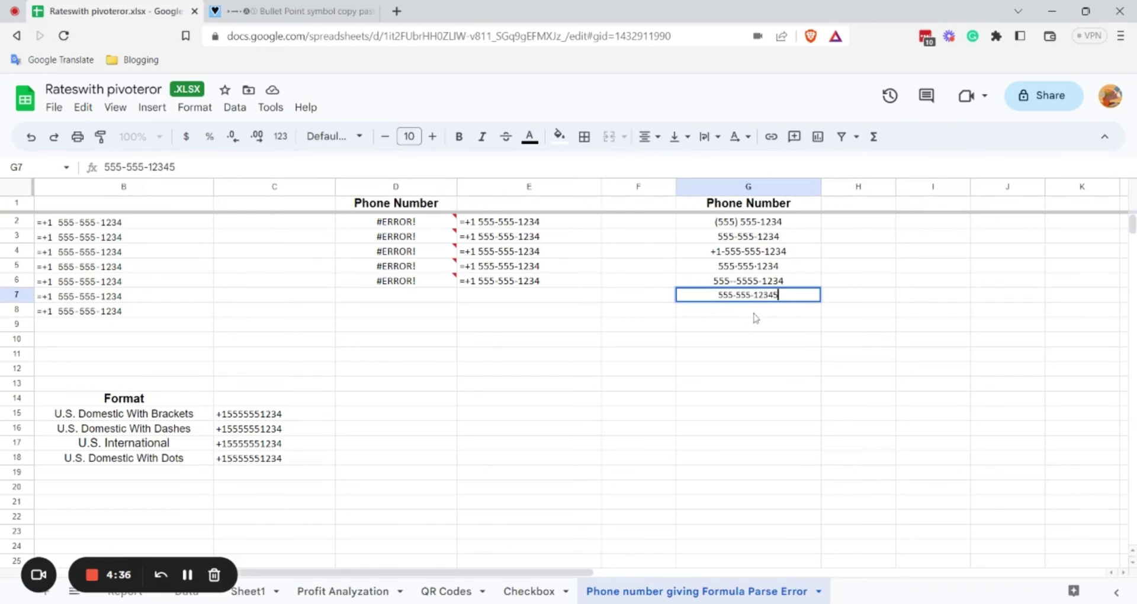
key("BackSpace")
key("Return")
left_click(749, 295)
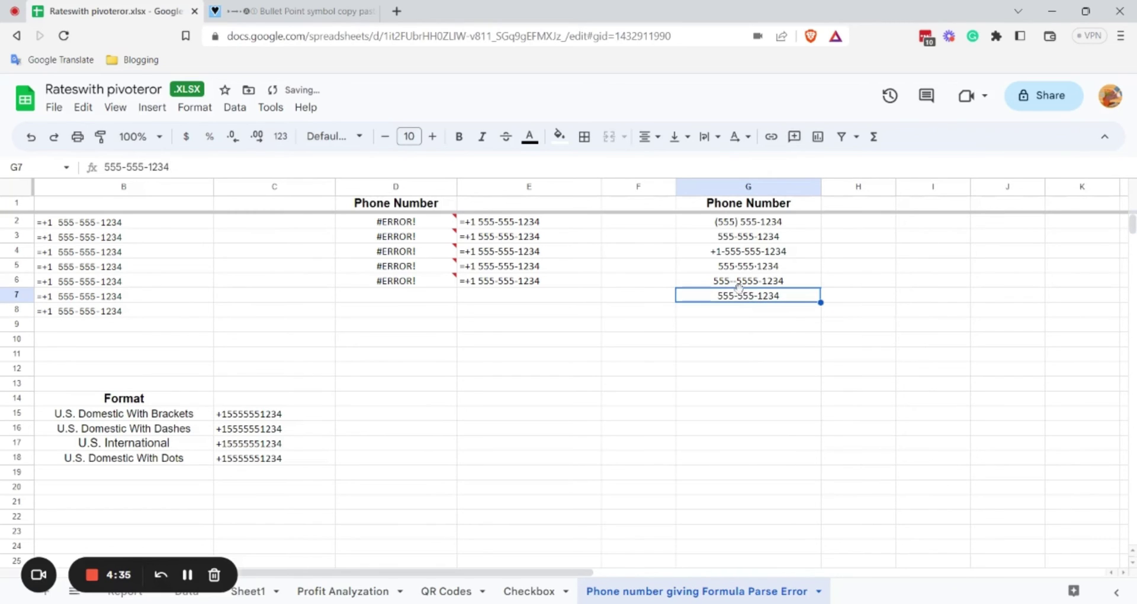
left_click(650, 136)
left_click(643, 165)
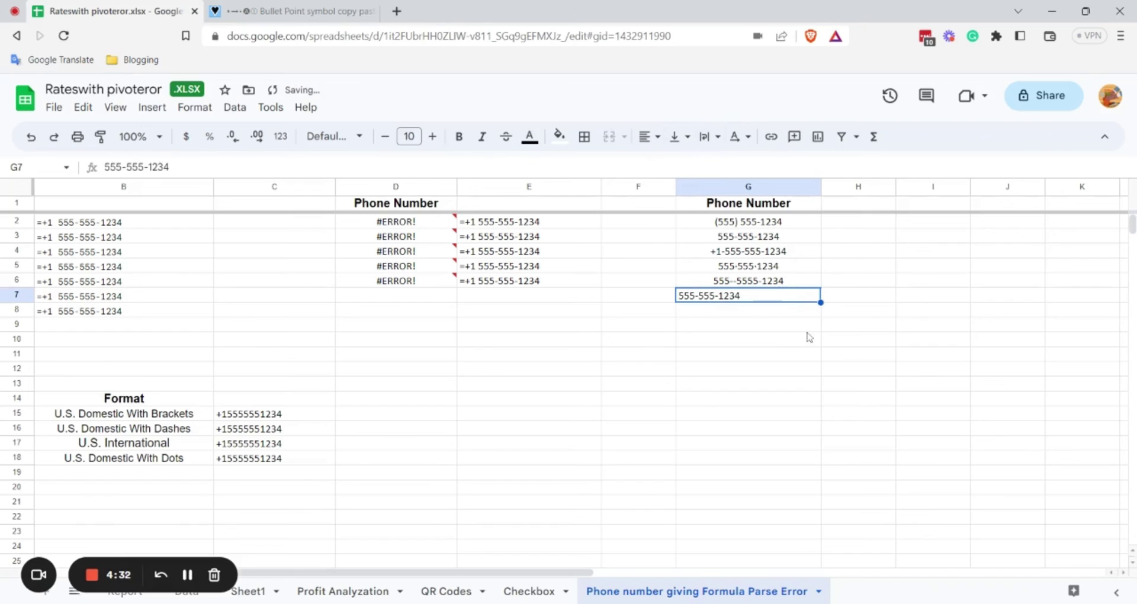
Review the stored values in G6, G4, G3 and G2, ending back on G7.
left_click(788, 281)
left_click(785, 255)
left_click(777, 240)
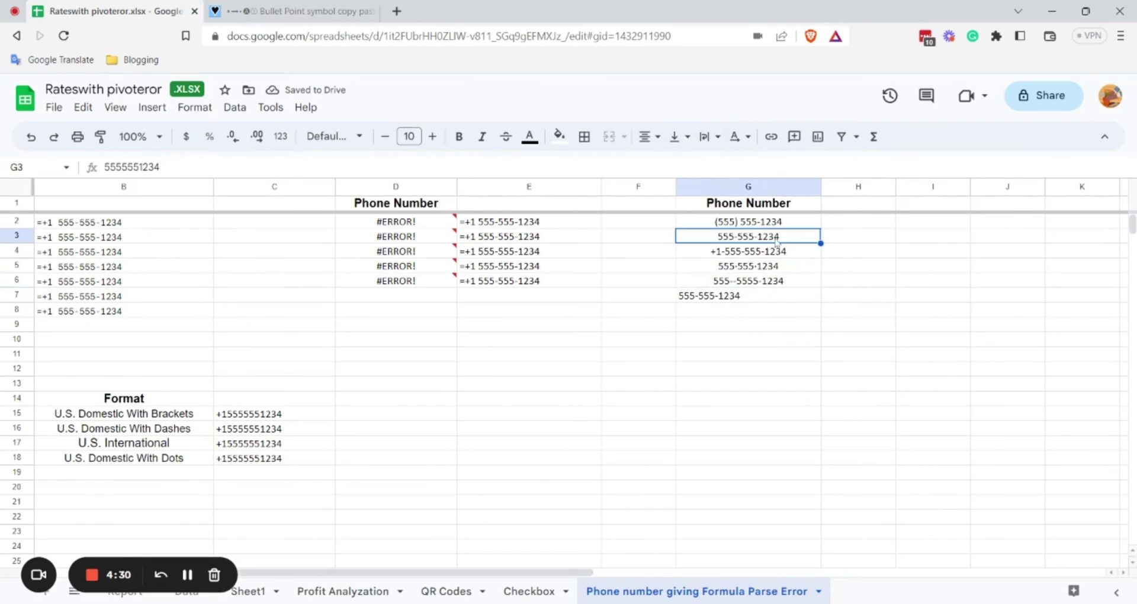
left_click(770, 227)
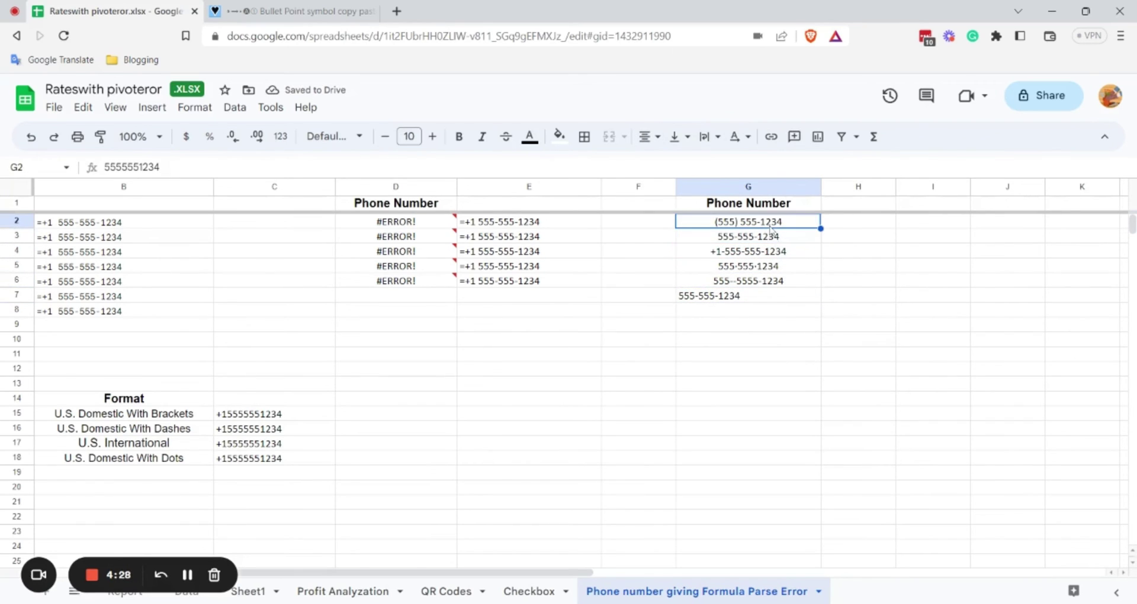
left_click(773, 301)
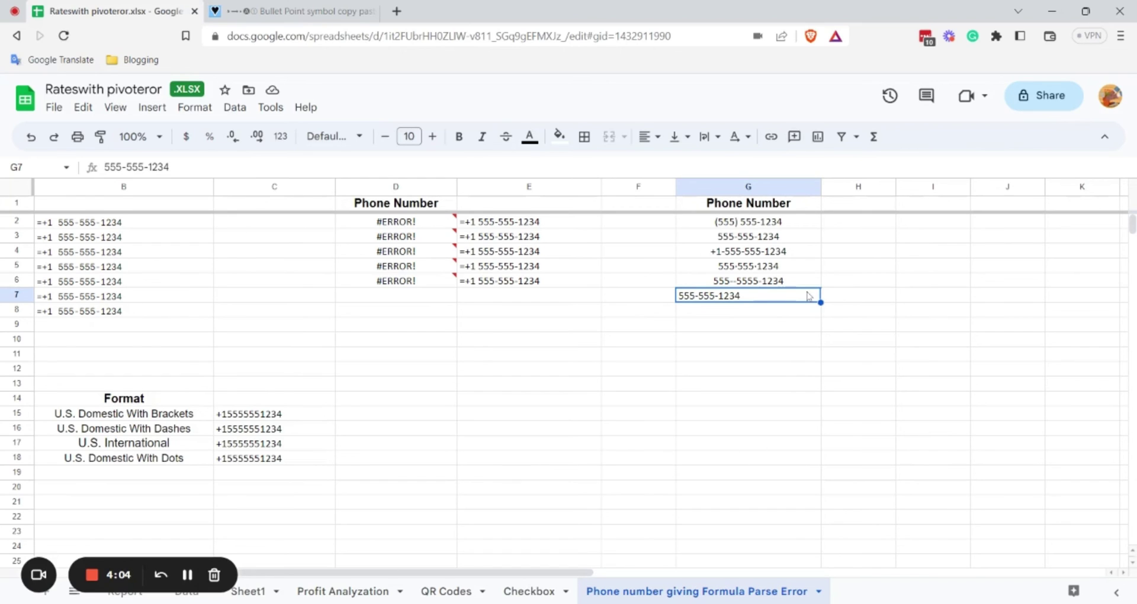
Enter ="+1"&REGEXREPLACE(REGEXREPLACE(to_text(G2),"[^0-9]+",""),"^1","") in H2, correcting the reference to G2.
left_click(862, 228)
type("=")
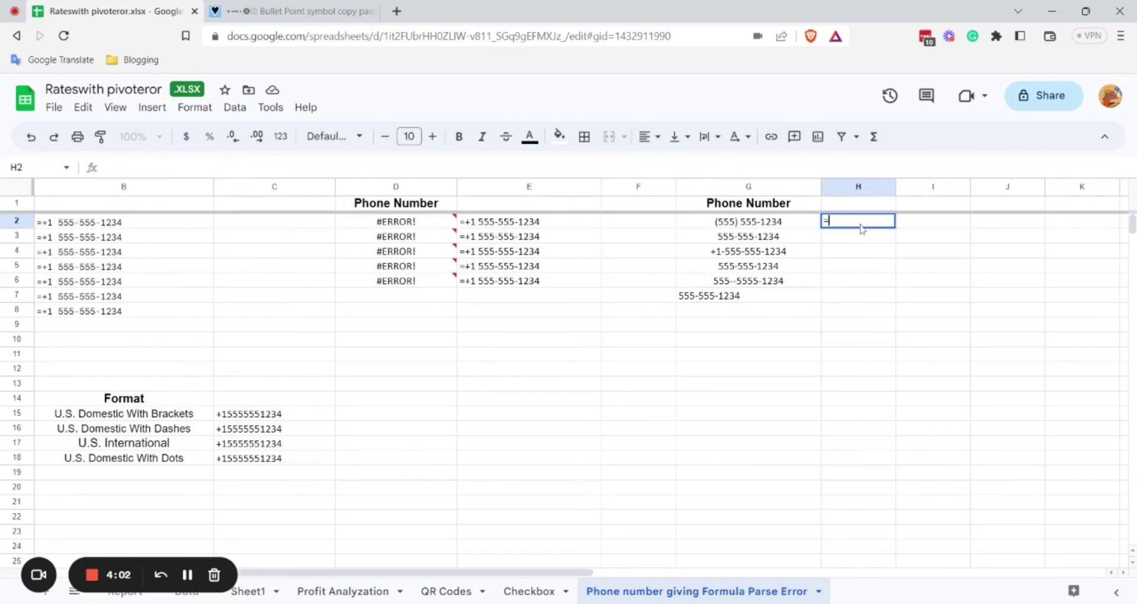
type("=\"+1\"&REGEXREPLACE(REGEXREPLACE(to_text(A2),\"[^0-9]+\",\"\"),\"^1\",\"\")")
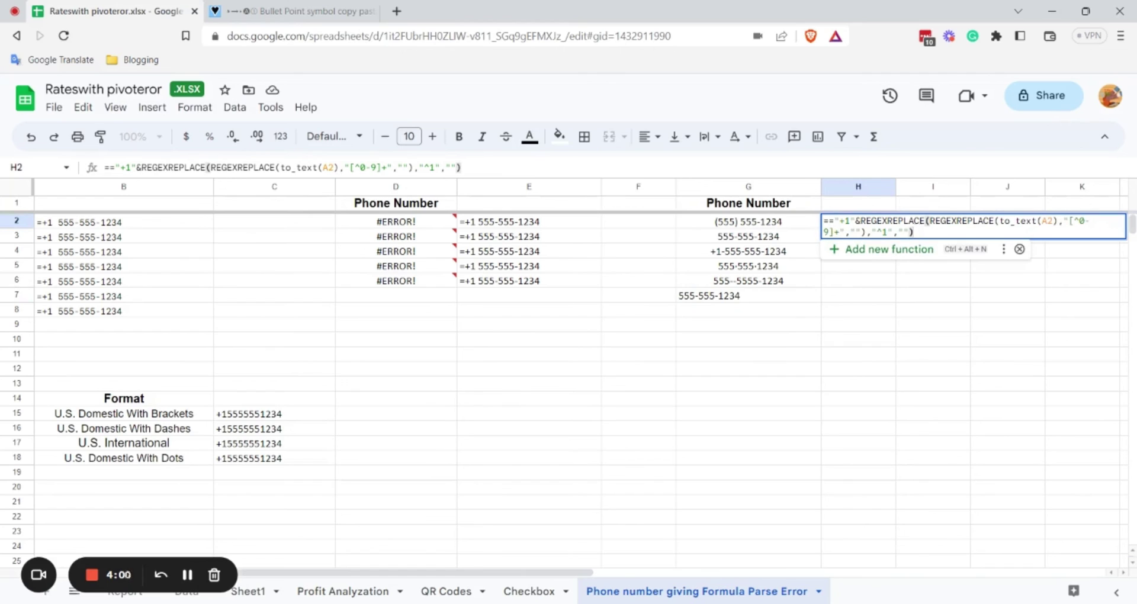
key("Home")
key("Delete")
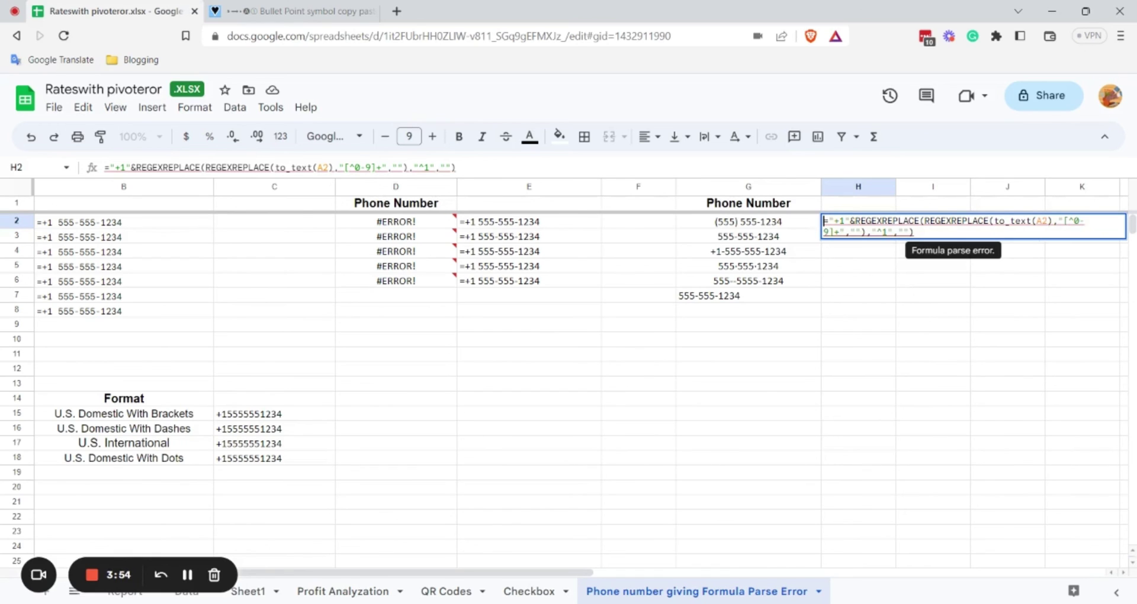
left_click_drag(1034, 221, 1042, 221)
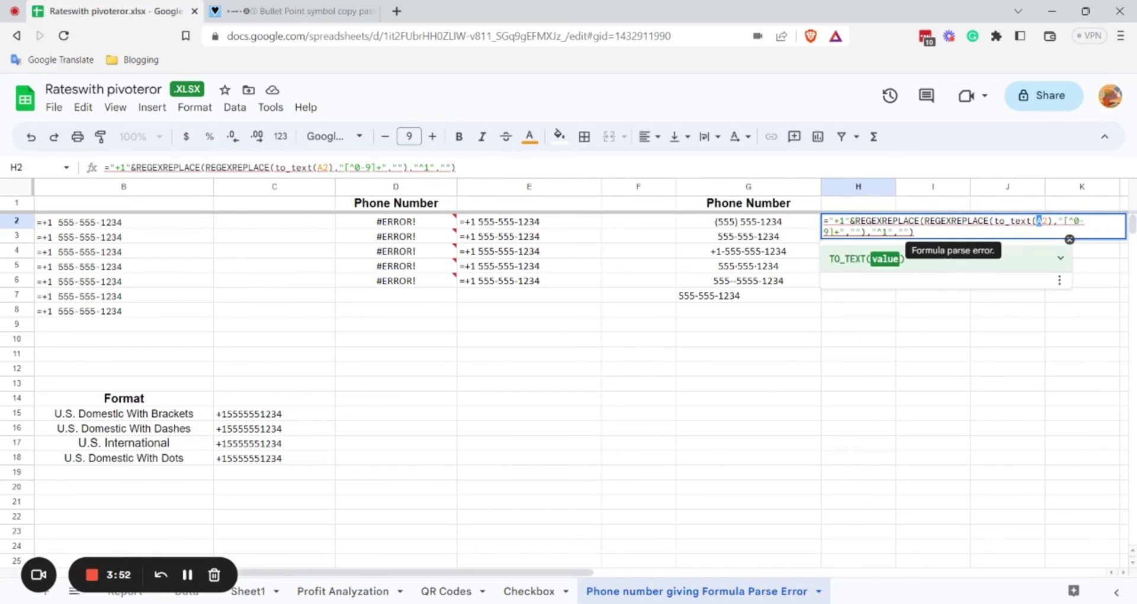
type("G")
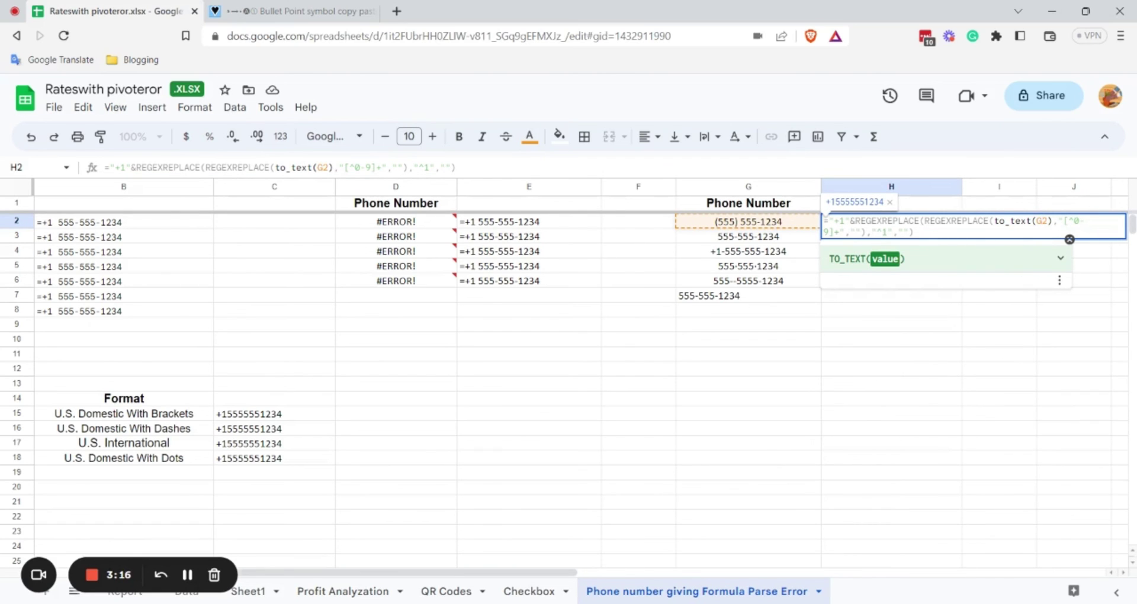
left_click(914, 231)
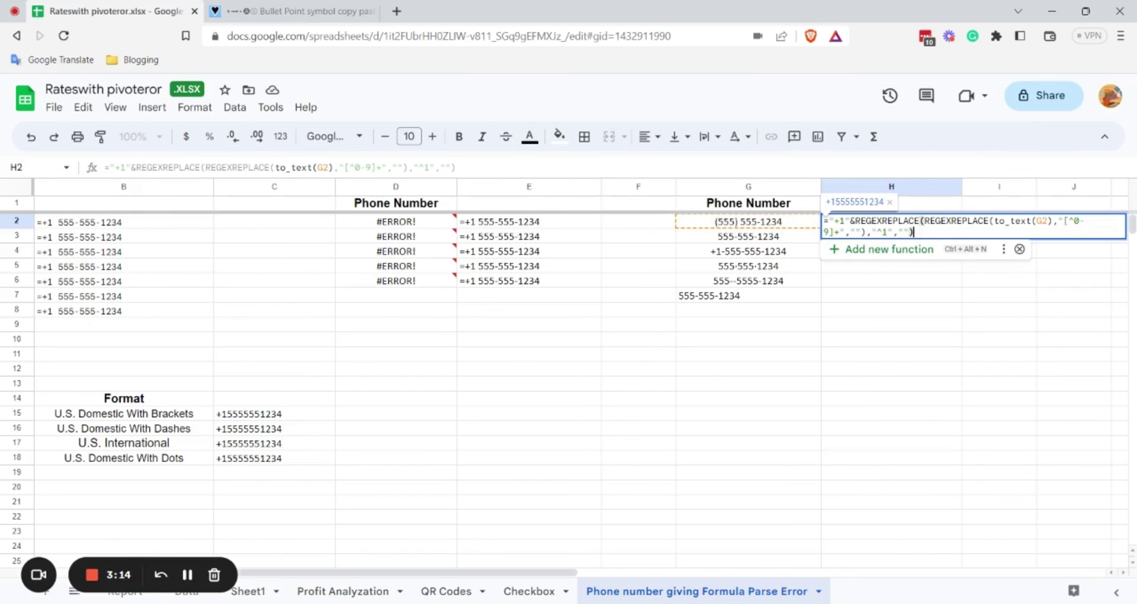
key("Return")
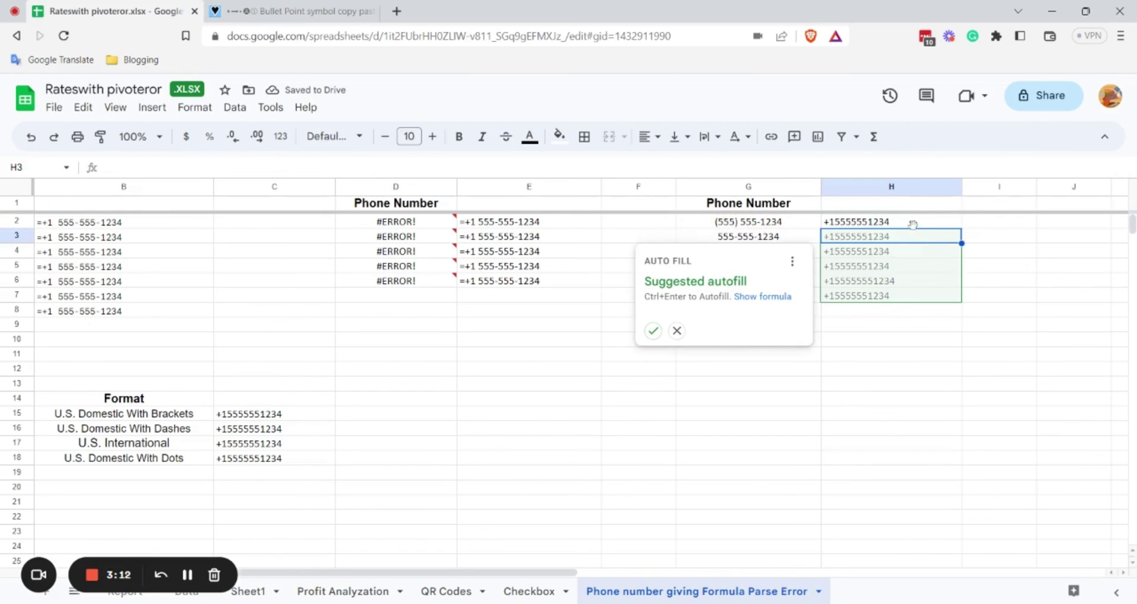
Copy the H2 formula down to H7 and check the +1 numbers.
left_click(907, 224)
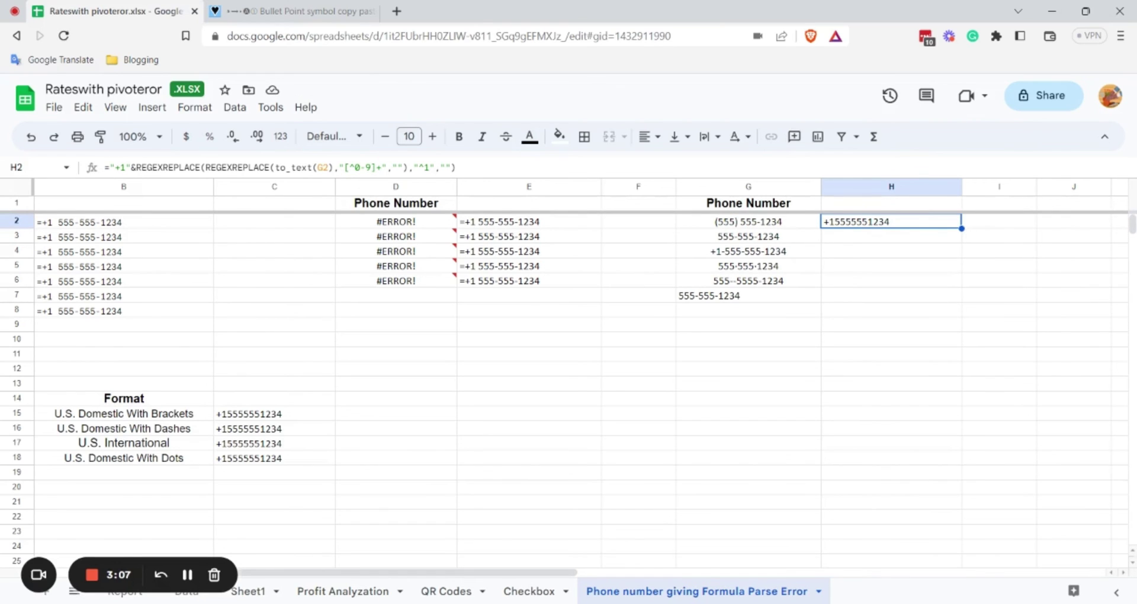
left_click_drag(961, 228, 961, 299)
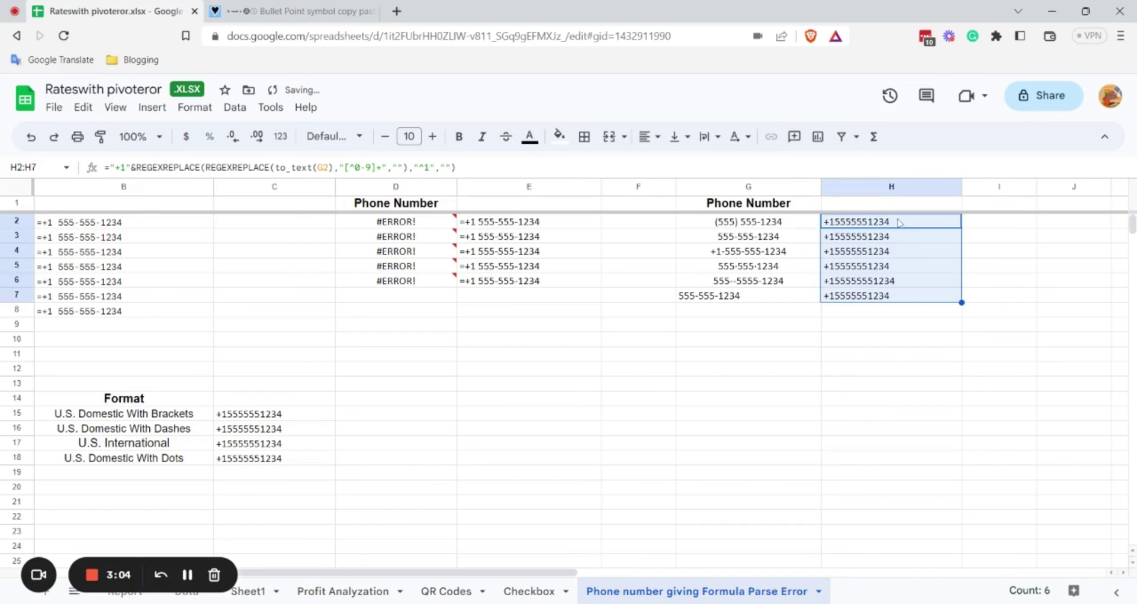
left_click(894, 285)
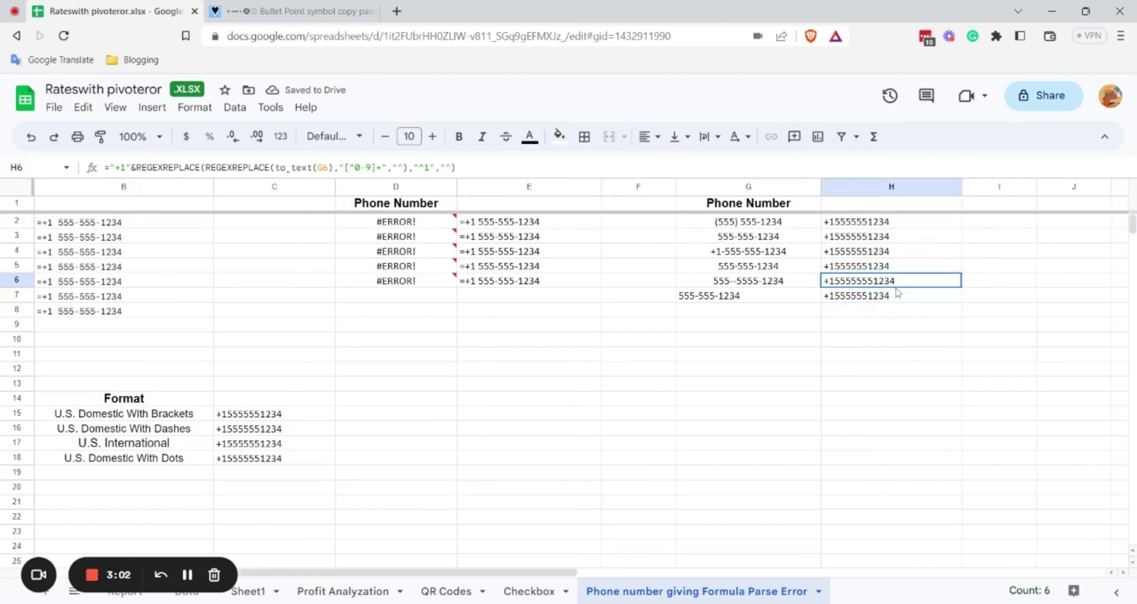